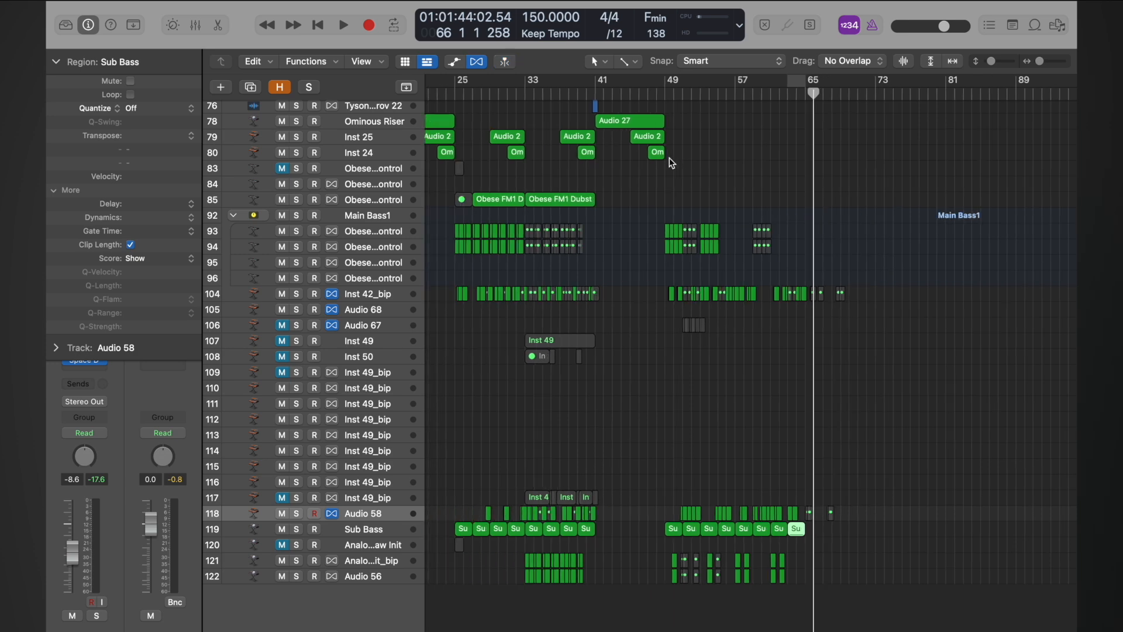
Step: Bring the whole arrangement into view and play back the first drop from bar 25
scroll(669, 163, "left", 5)
scroll(668, 163, "up", 5)
scroll(669, 163, "down", 4)
scroll(671, 163, "down", 5)
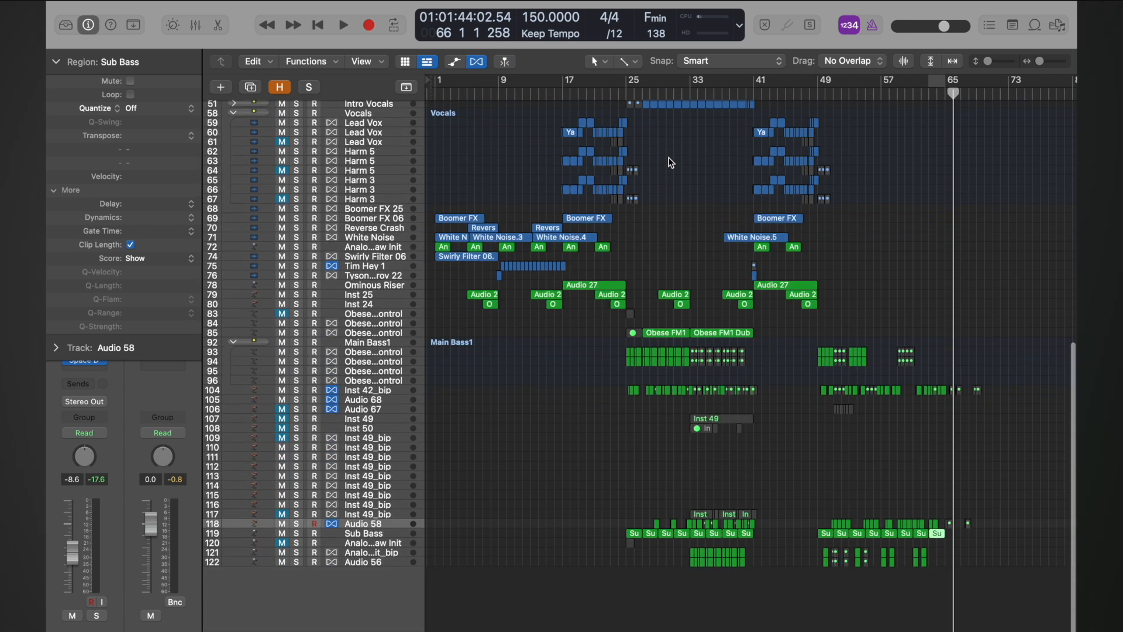
left_click(623, 87)
key("space")
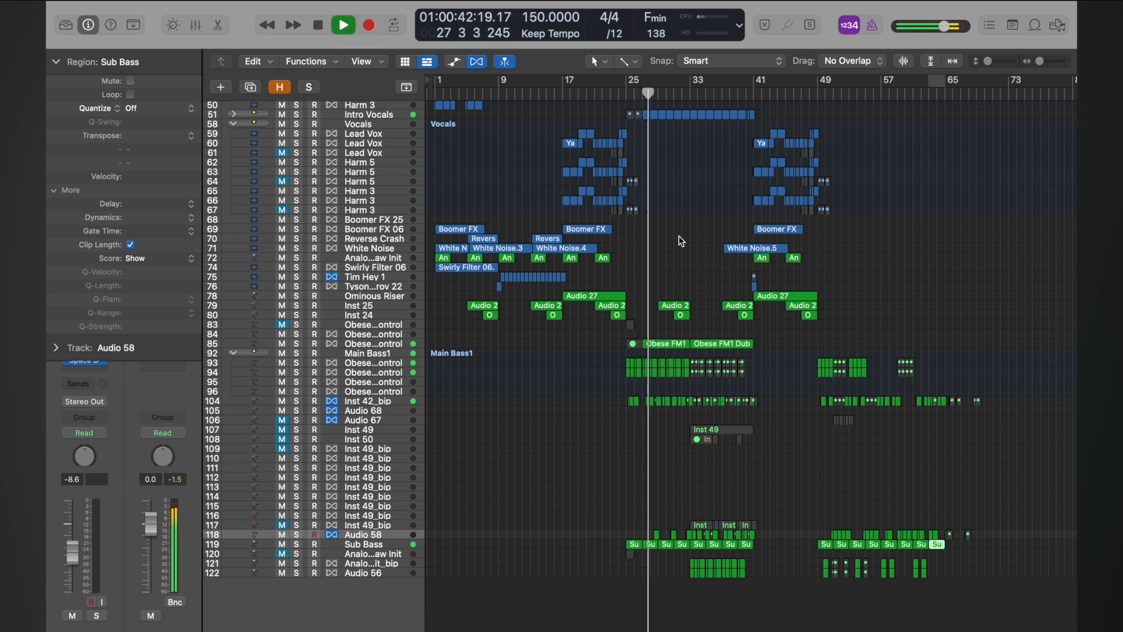
key("space")
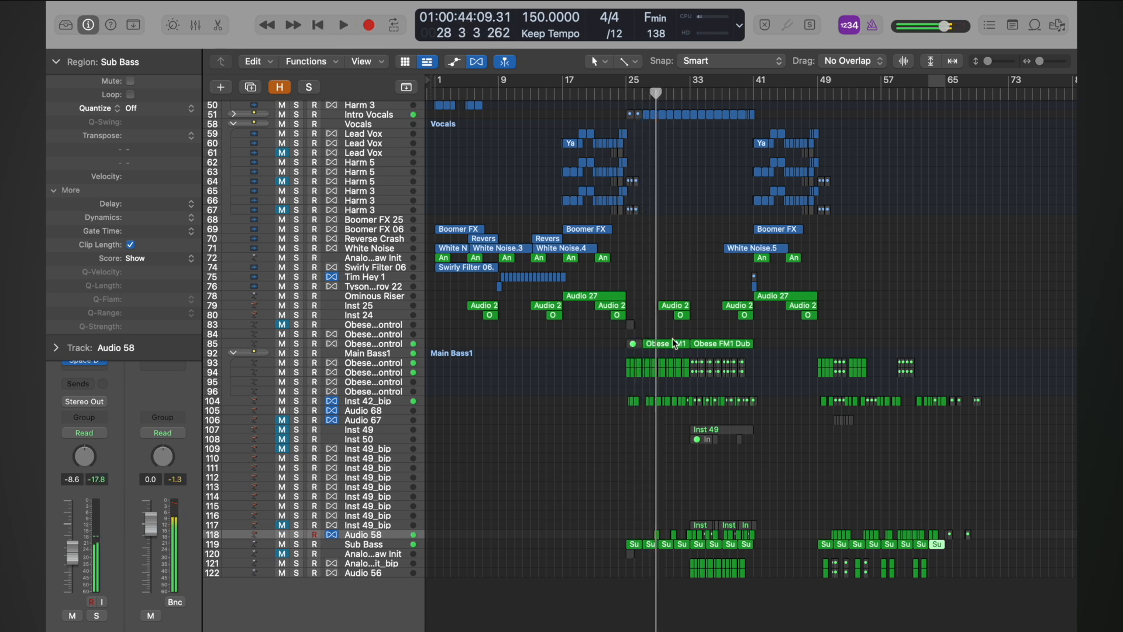
Step: Solo the Obese FM1 part on track 85 and listen to its regions up to bar 33
left_click(666, 343)
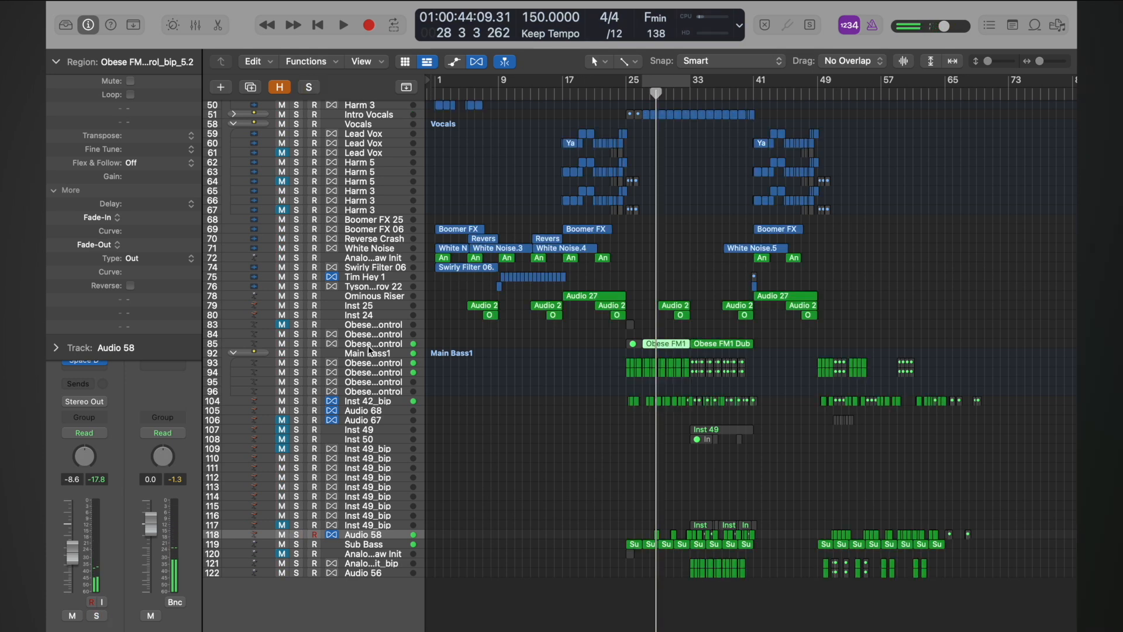
left_click(297, 344)
key("space")
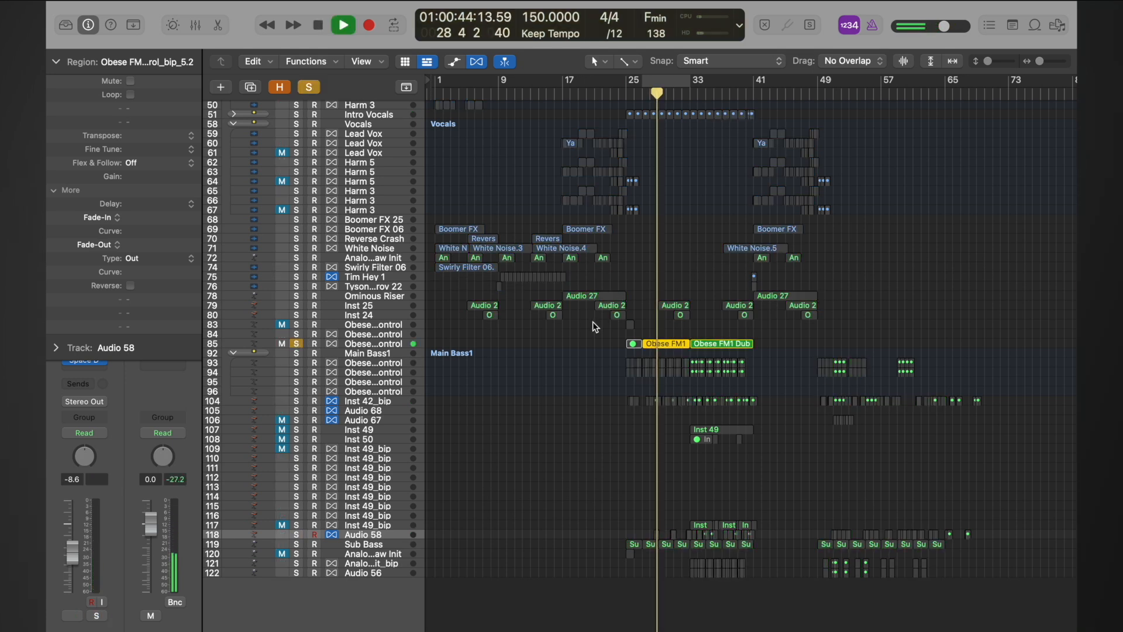
left_click(688, 97)
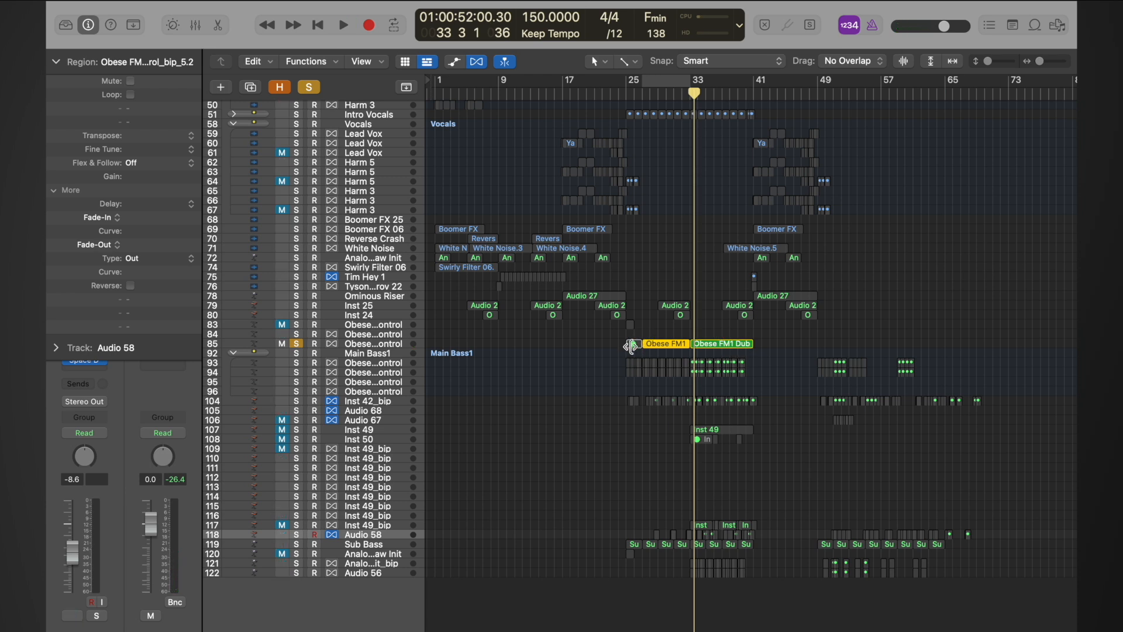
Step: Copy track 85's Obese FM1 region at bar 33 to bars 49 and 57, and clear all solos
left_click_drag(711, 349, 889, 345)
key("super+Left")
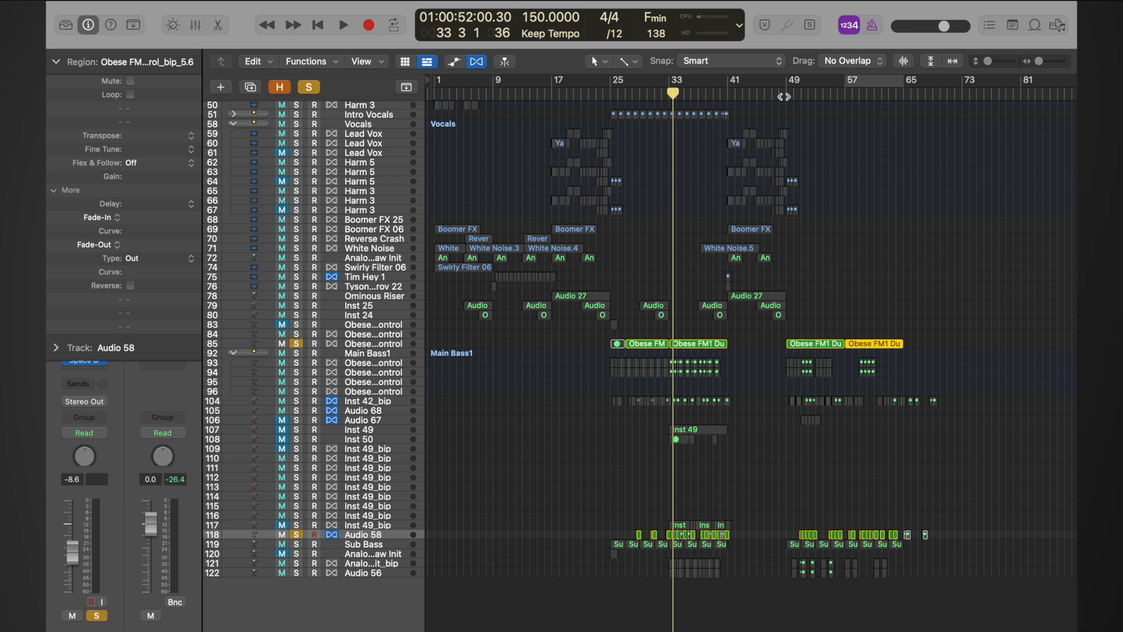
left_click(309, 87)
Step: Play the second drop from bar 49, comparing it with track 85 muted and unmuted
double_click(787, 93)
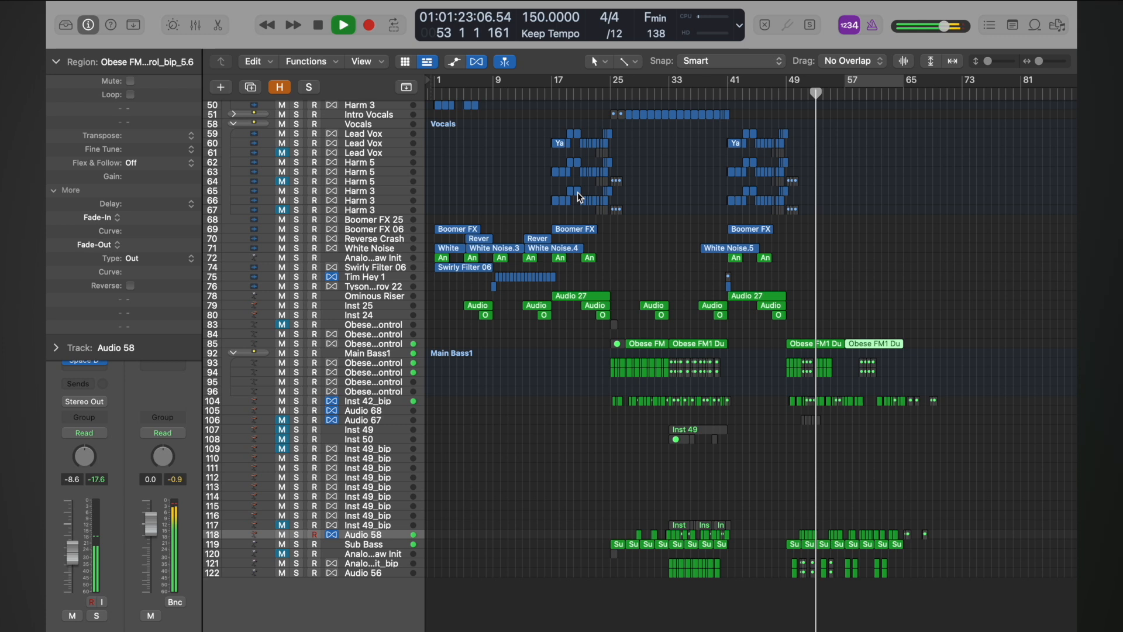
left_click(281, 344)
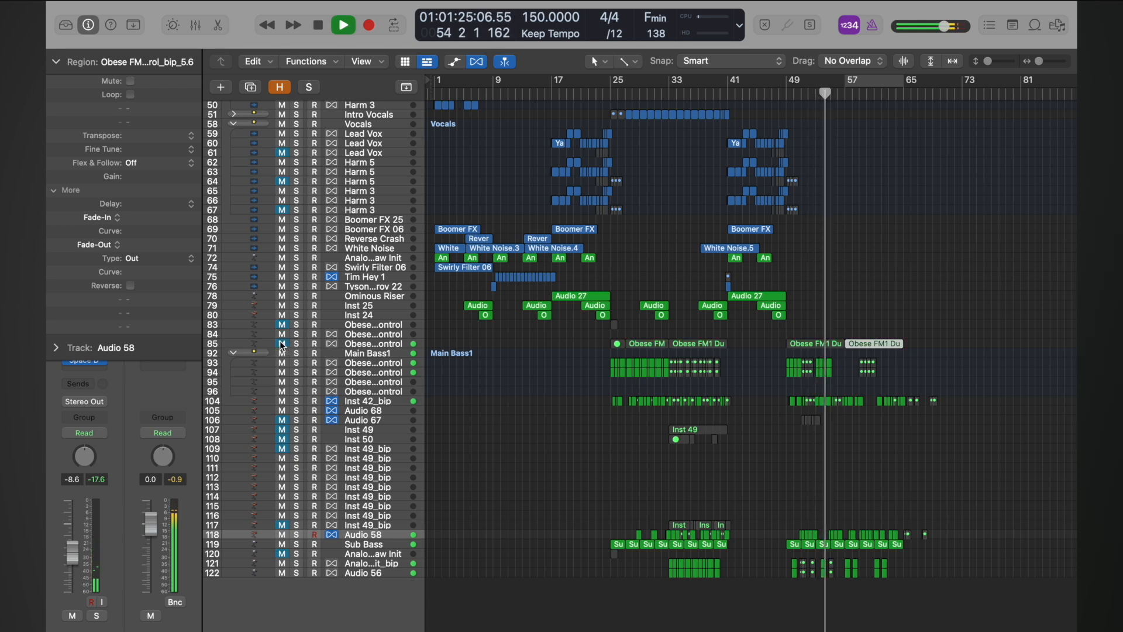
left_click(282, 344)
key("space")
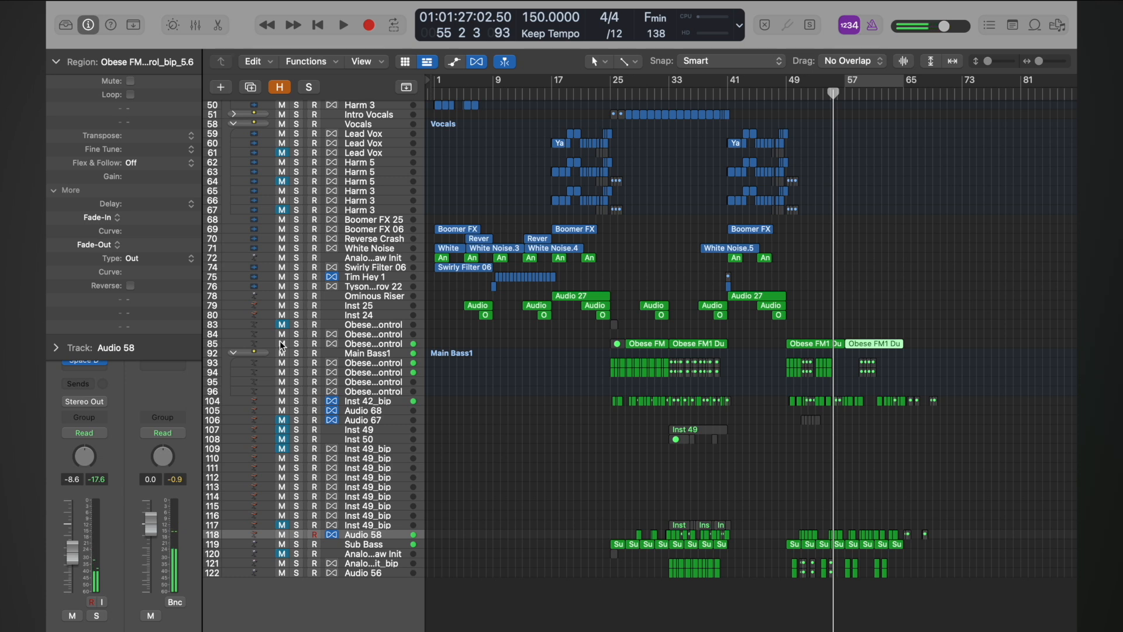
left_click(282, 344)
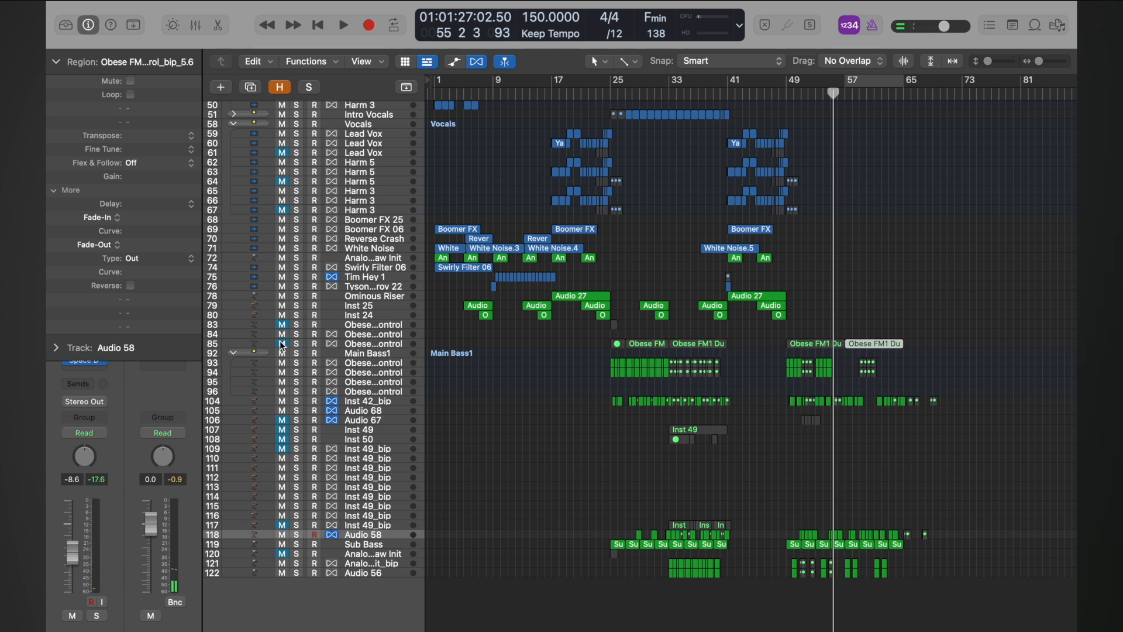
key("space")
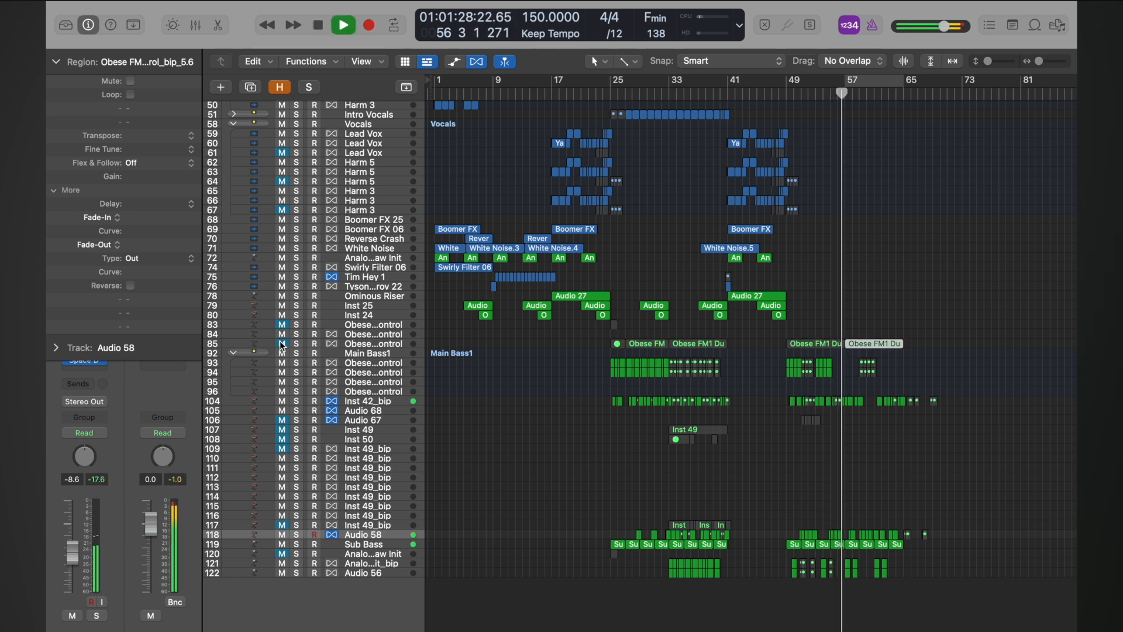
left_click(281, 344)
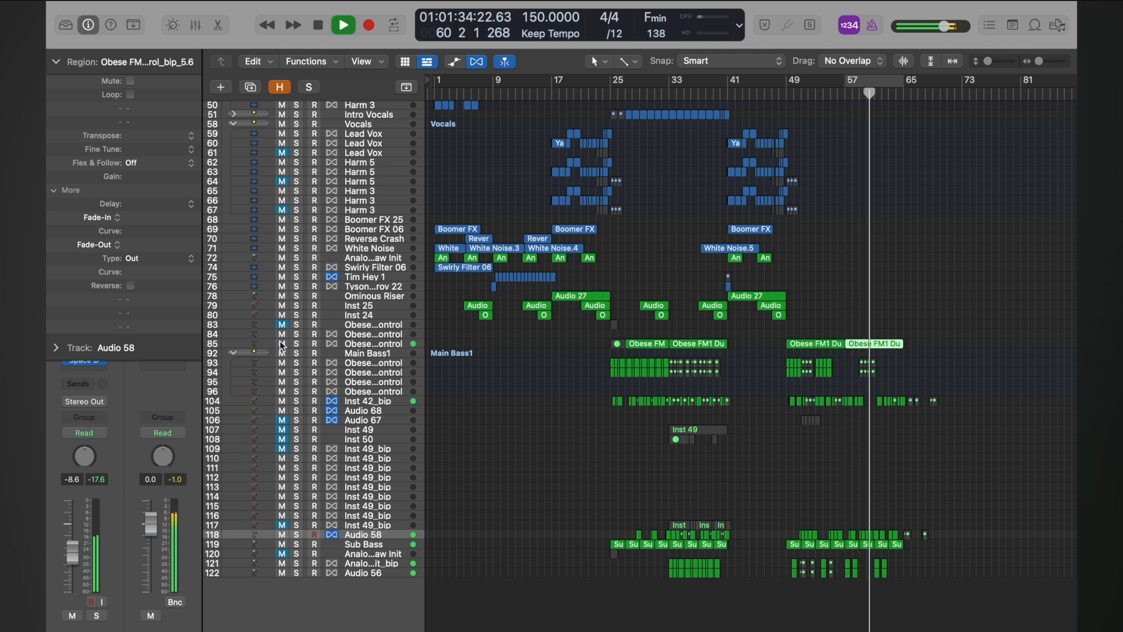
key("space")
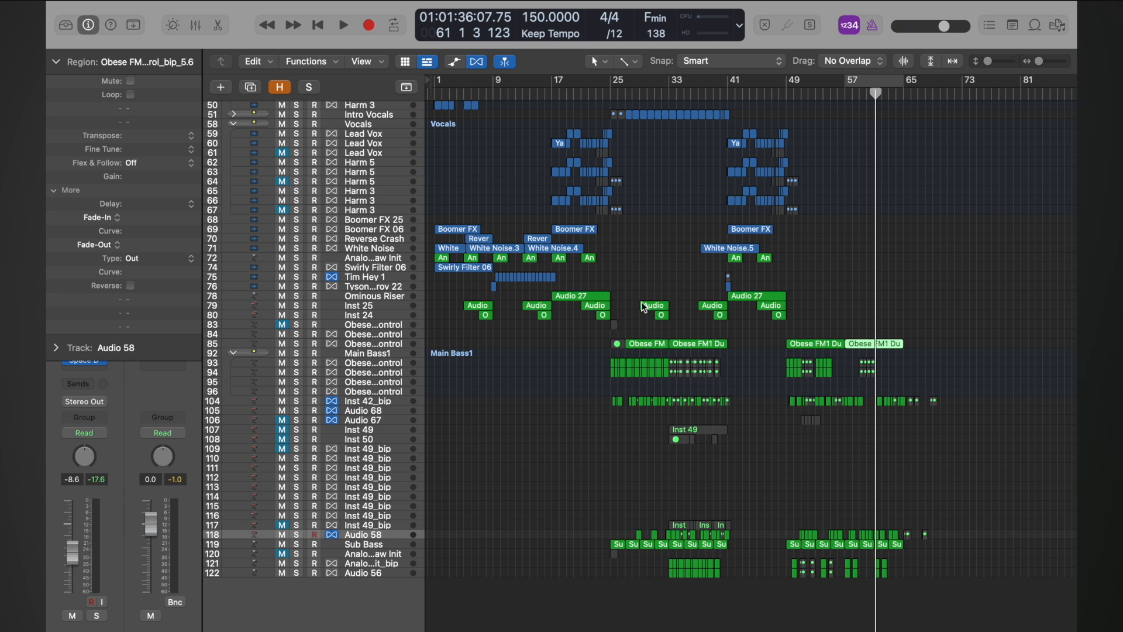
Step: Copy the four first-drop regions on Inst 25 and Inst 24 into the second drop, starting at bar 53
left_click_drag(636, 296, 725, 332)
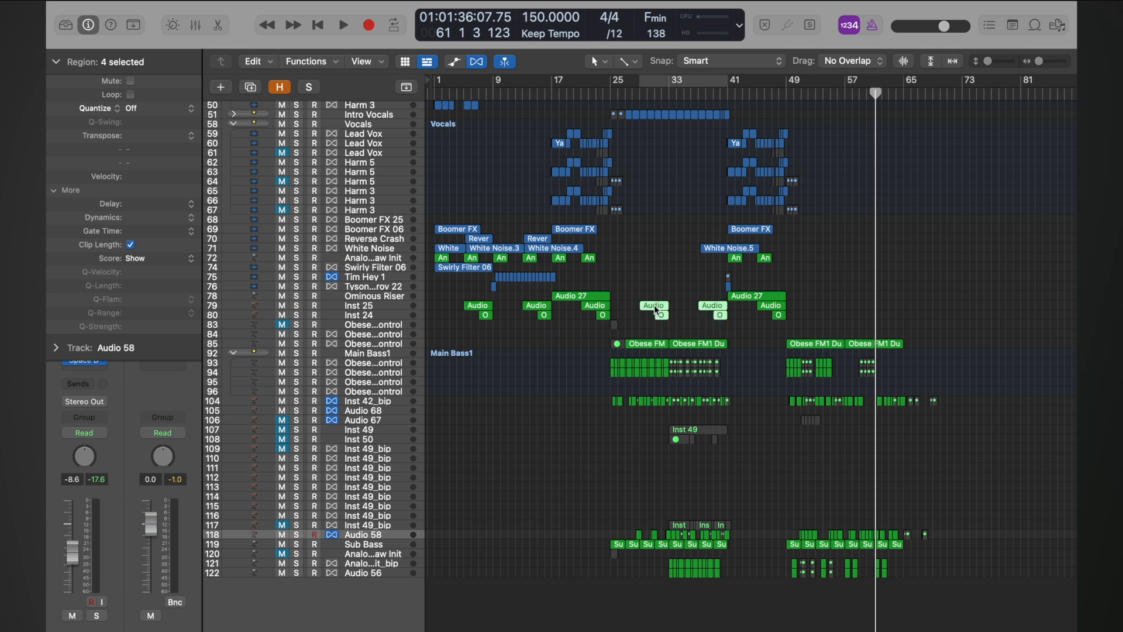
left_click_drag(654, 306, 831, 310)
left_click(597, 235)
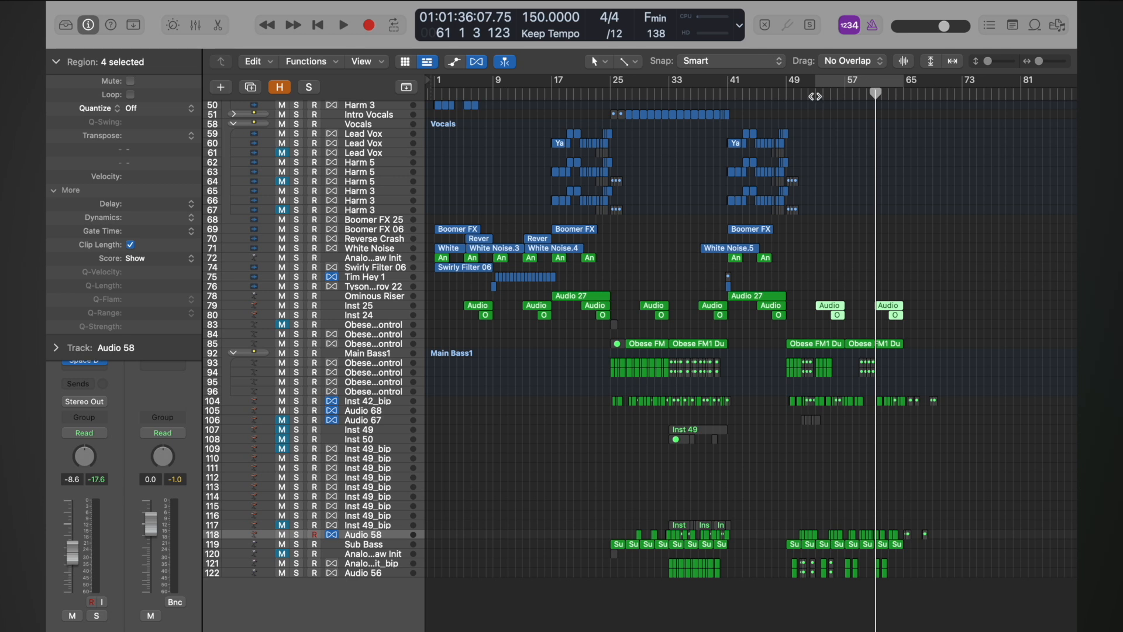
Step: Play the second drop from bar 49 through to bar 65
left_click(785, 95)
key("space")
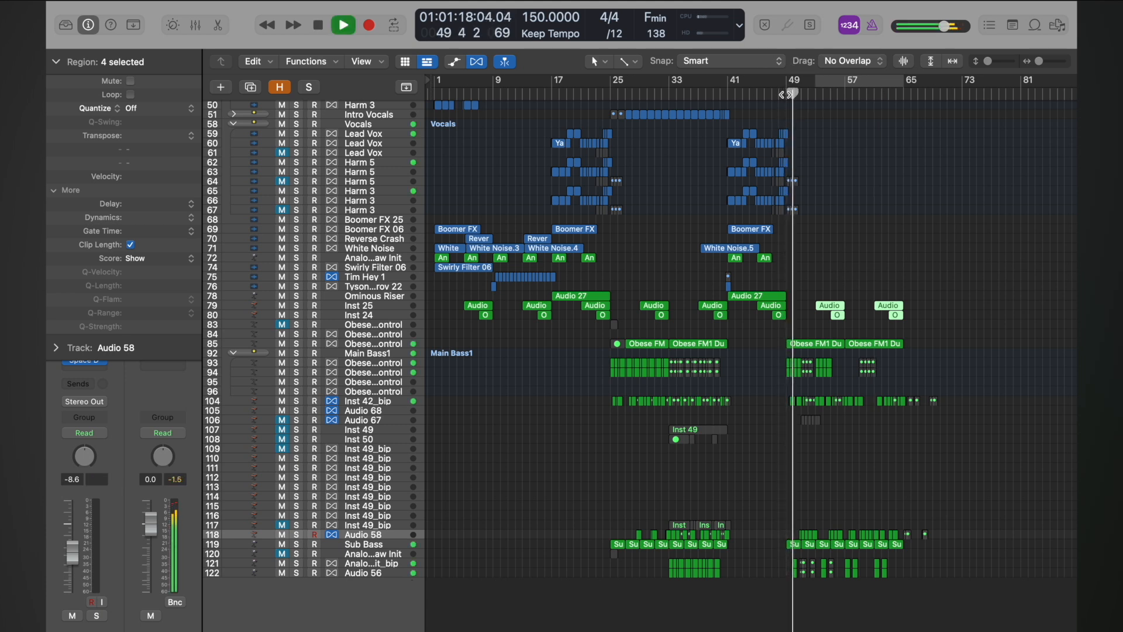
left_click(813, 93)
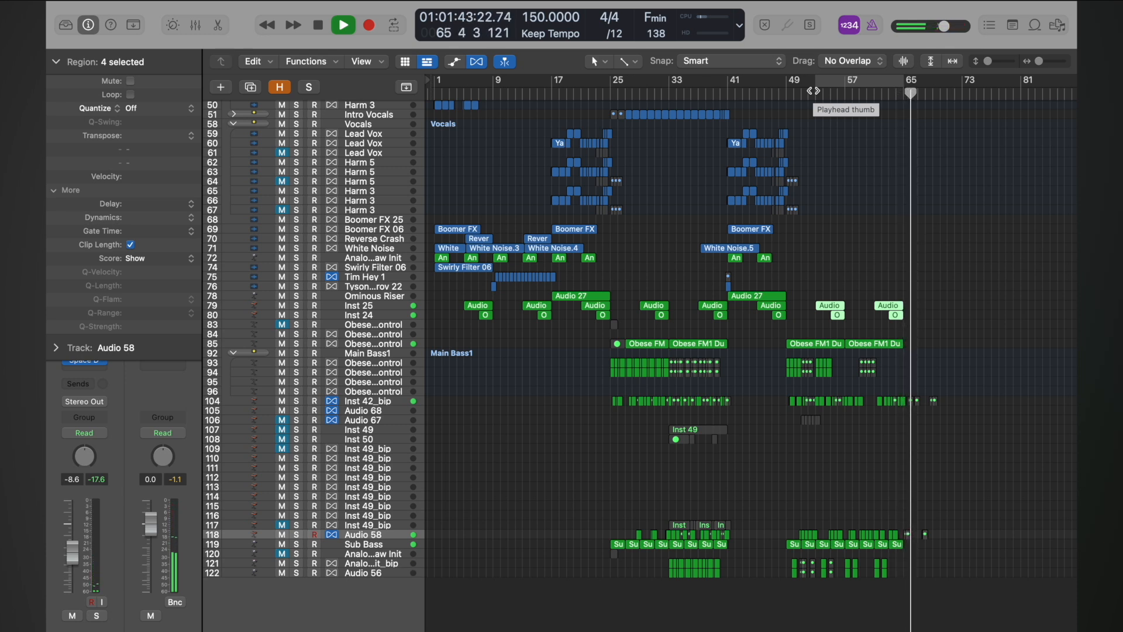
key("space")
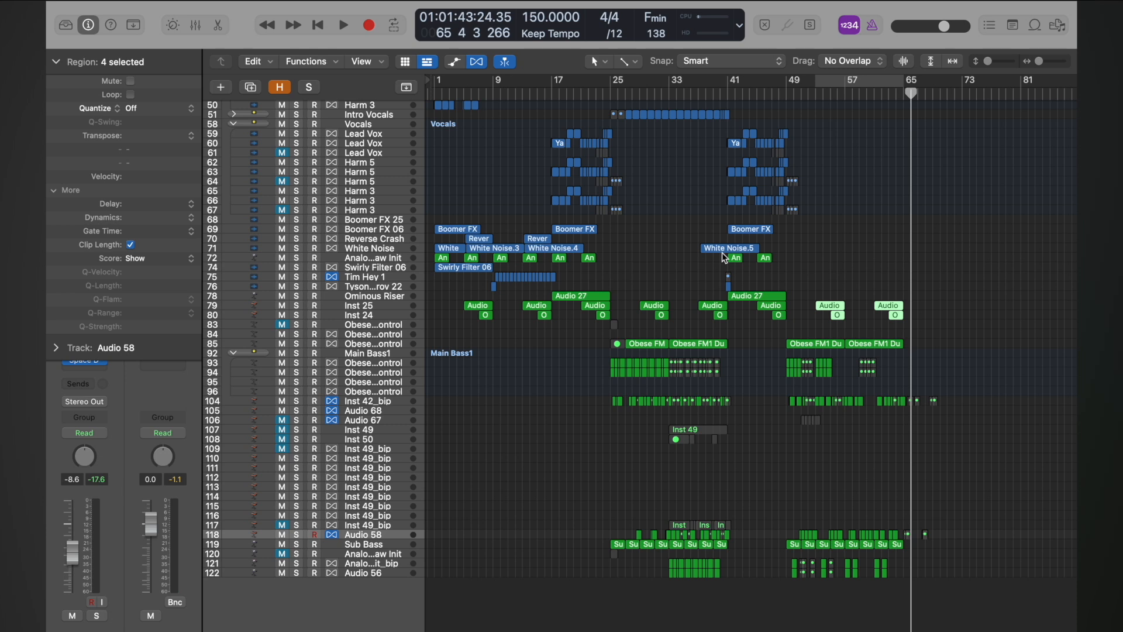
Step: Look over the track list and the full timeline, including the regions beyond bar 65
scroll(718, 308, "down", 2)
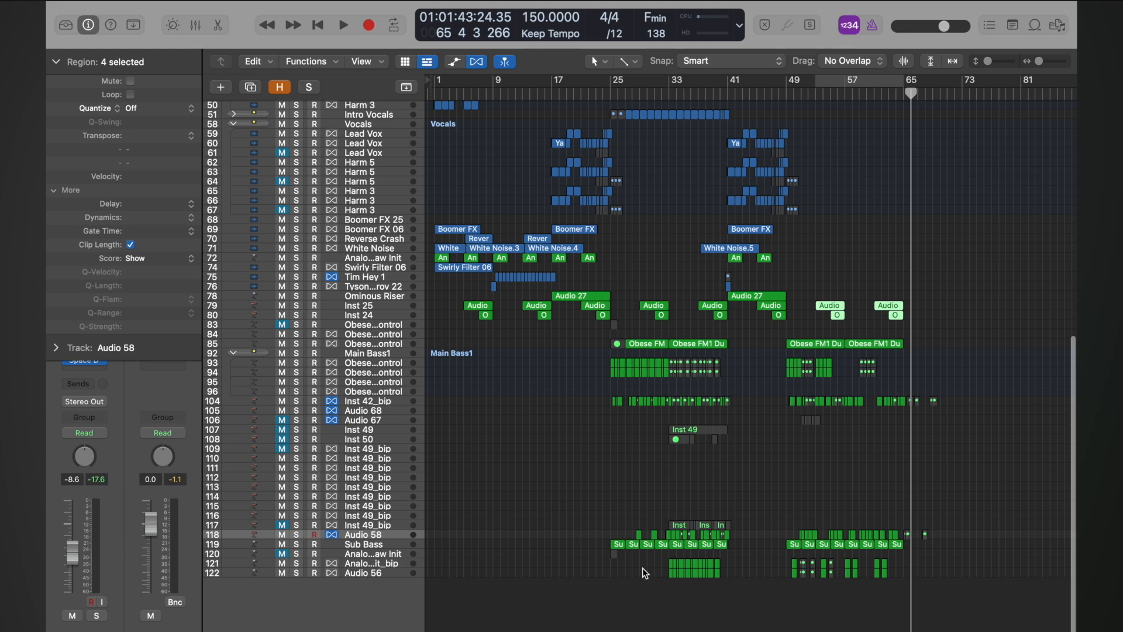
scroll(545, 478, "up", 5)
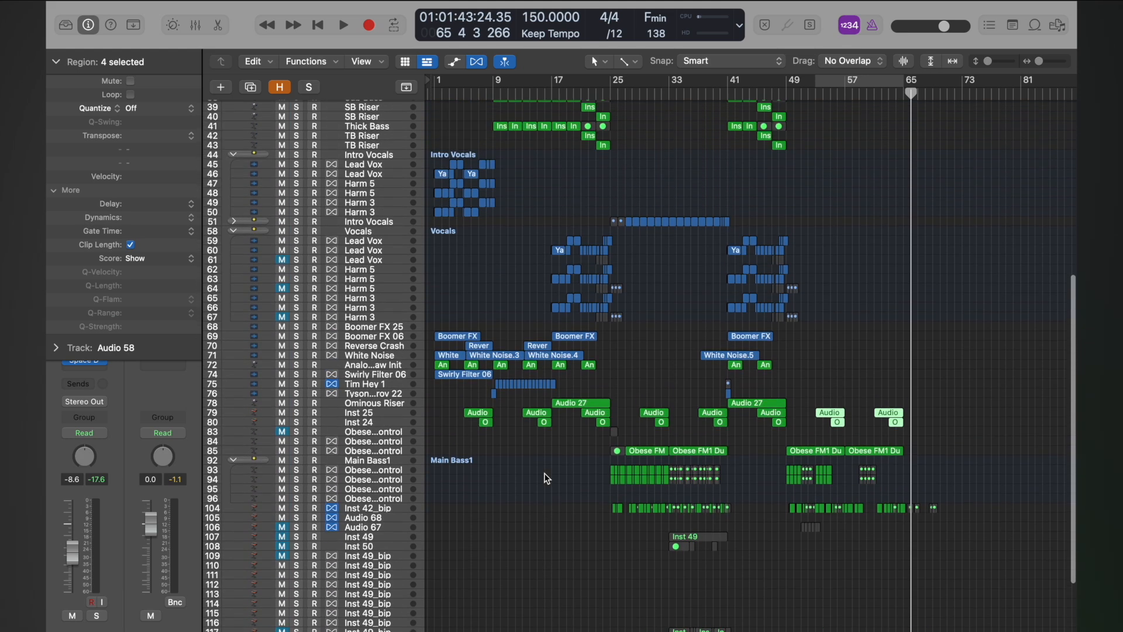
scroll(545, 478, "down", 5)
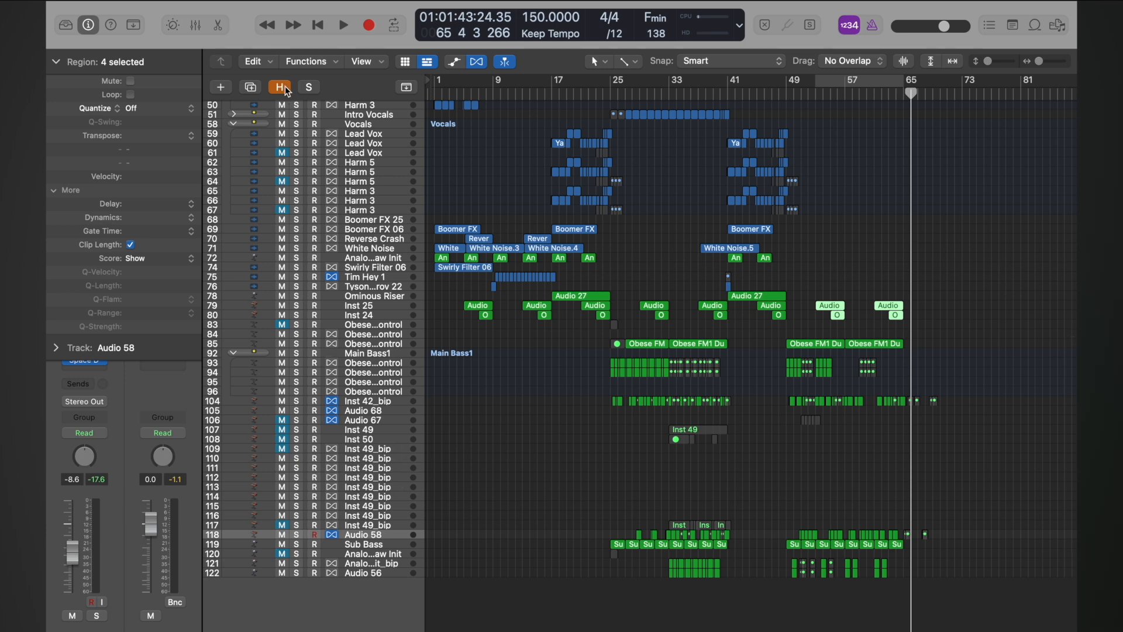
scroll(567, 561, "down", 5)
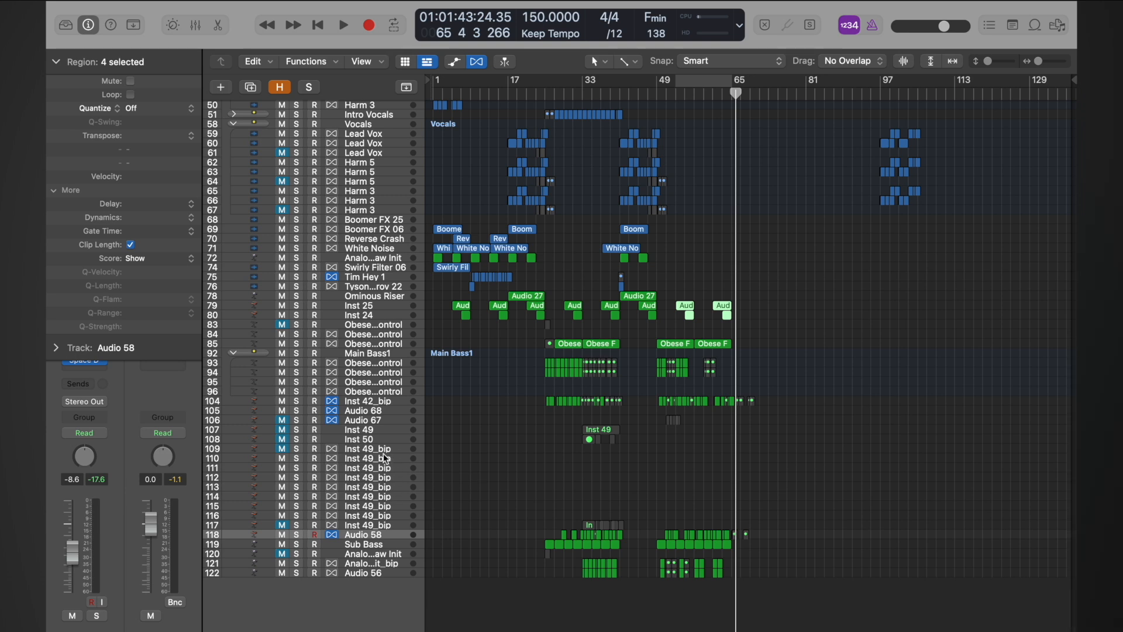
key("super+Right")
key("super+Right")
key("super+Right")
key("super+Right")
key("super+Right")
key("super+Left")
key("super+Left")
key("super+Left")
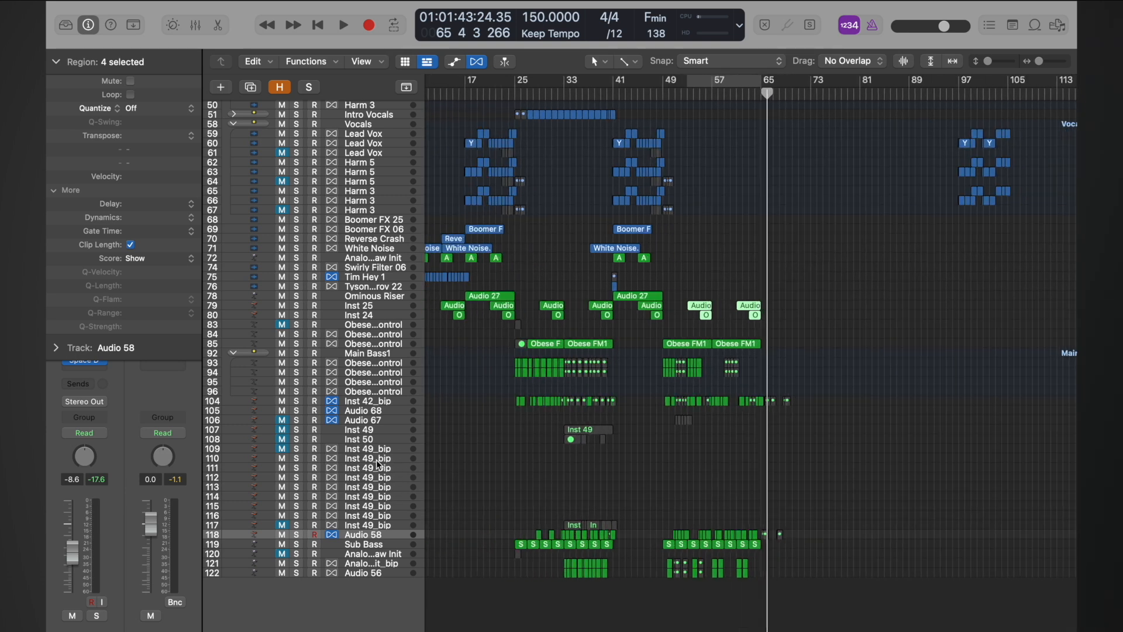
Step: Mark tracks 106 to 117 and track 120 as hidden, and remove all hidden tracks from view
left_click(279, 87)
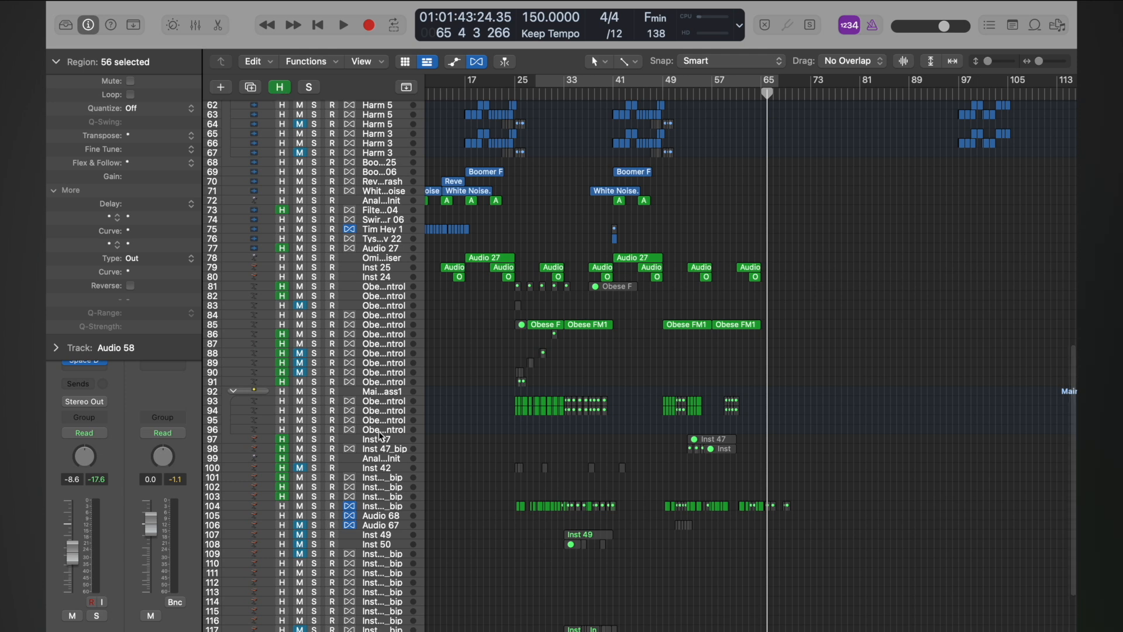
scroll(380, 437, "down", 5)
left_click(377, 461)
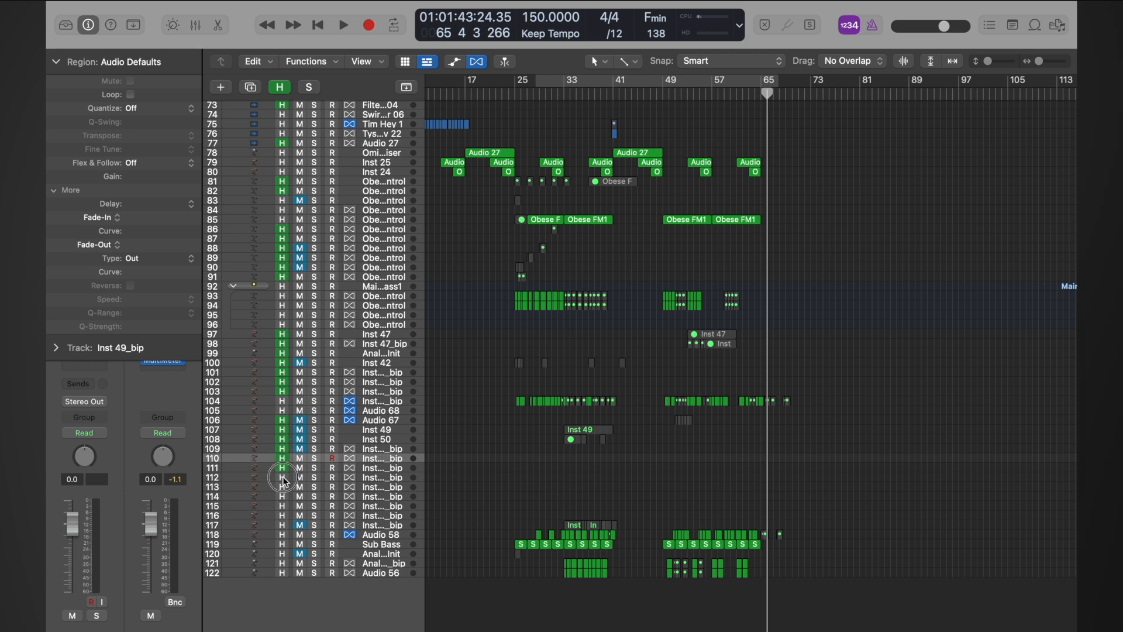
left_click(373, 527)
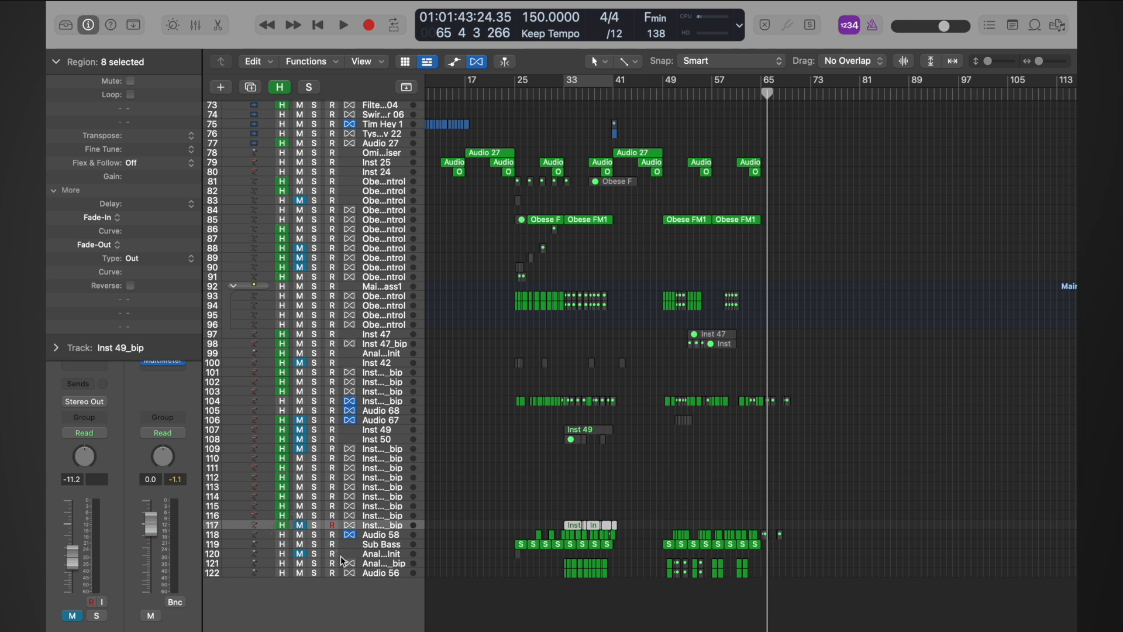
left_click(371, 555)
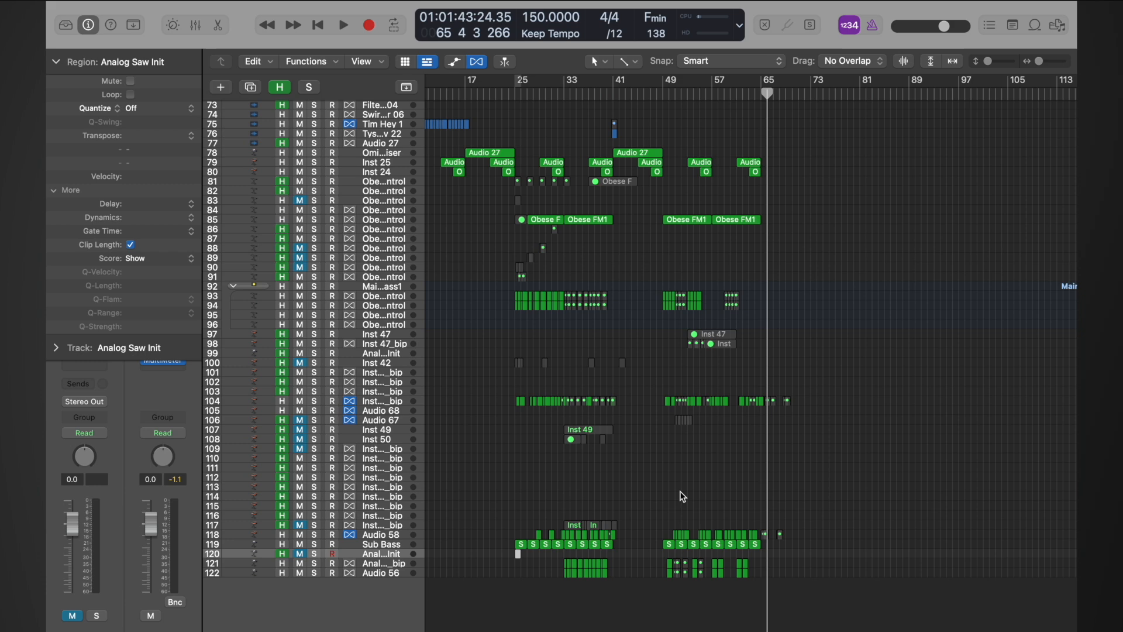
scroll(468, 421, "up", 3)
scroll(397, 397, "up", 4)
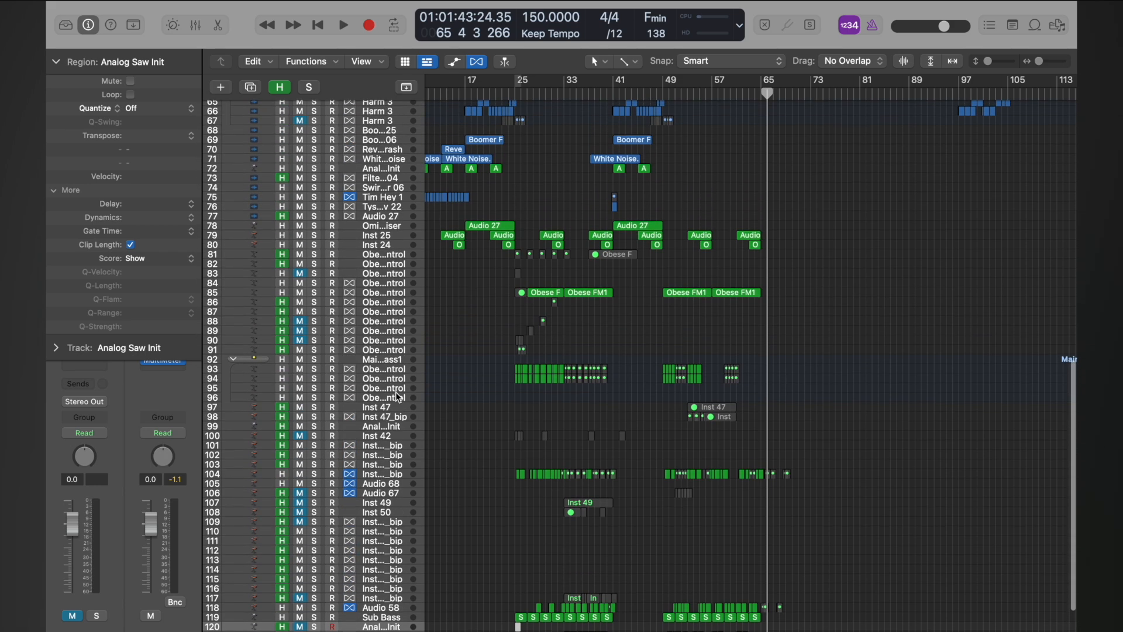
left_click(279, 88)
key("z")
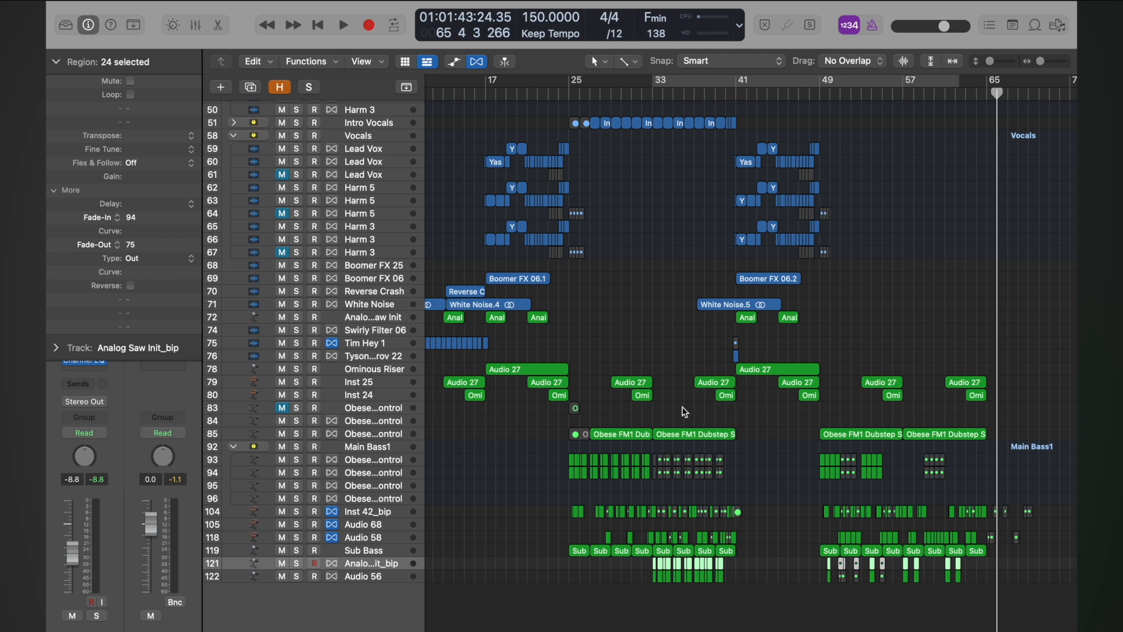
Step: Solo the Intro Vocals stack on track 51 and listen to it from bar 25 and again from about bar 38
scroll(696, 260, "up", 1)
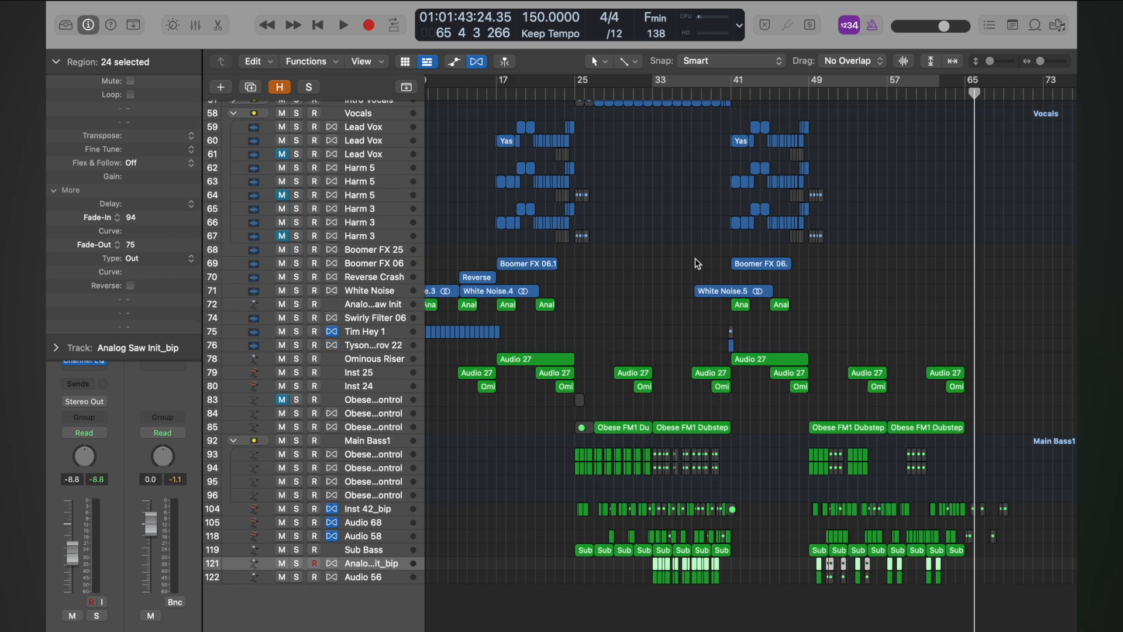
scroll(694, 258, "up", 3)
left_click(297, 176)
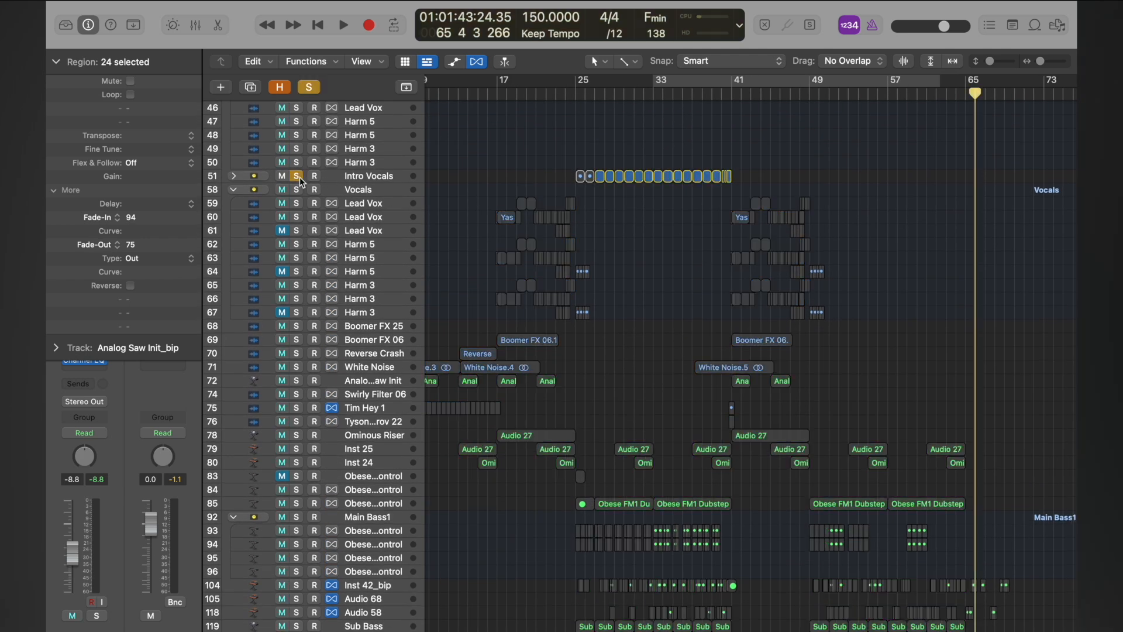
left_click(574, 93)
key("space")
left_click(595, 94)
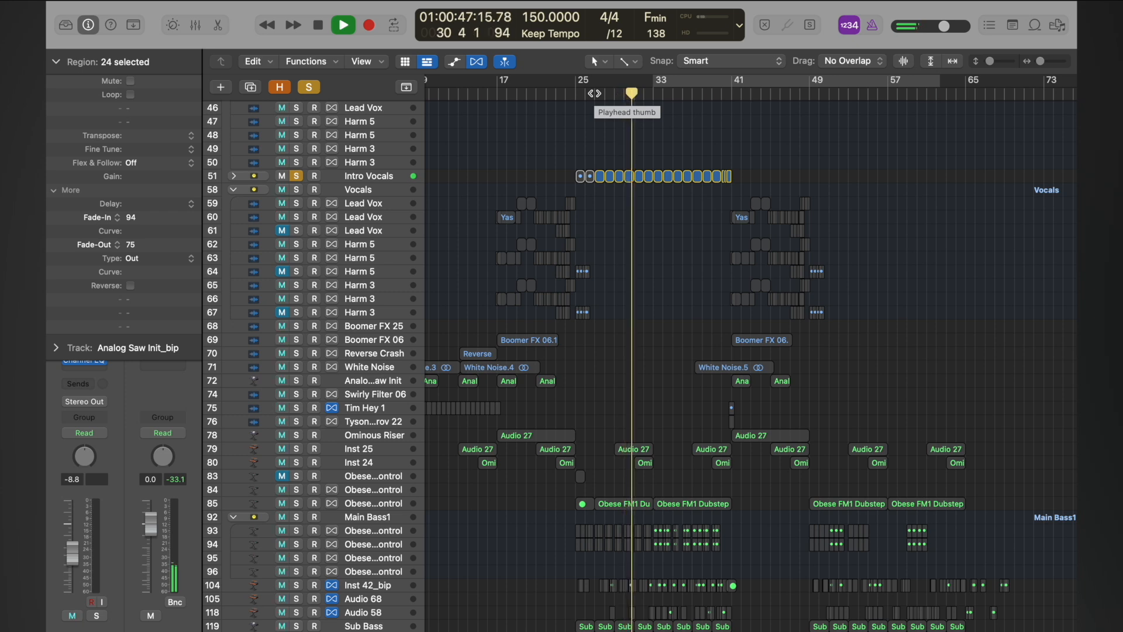
key("space")
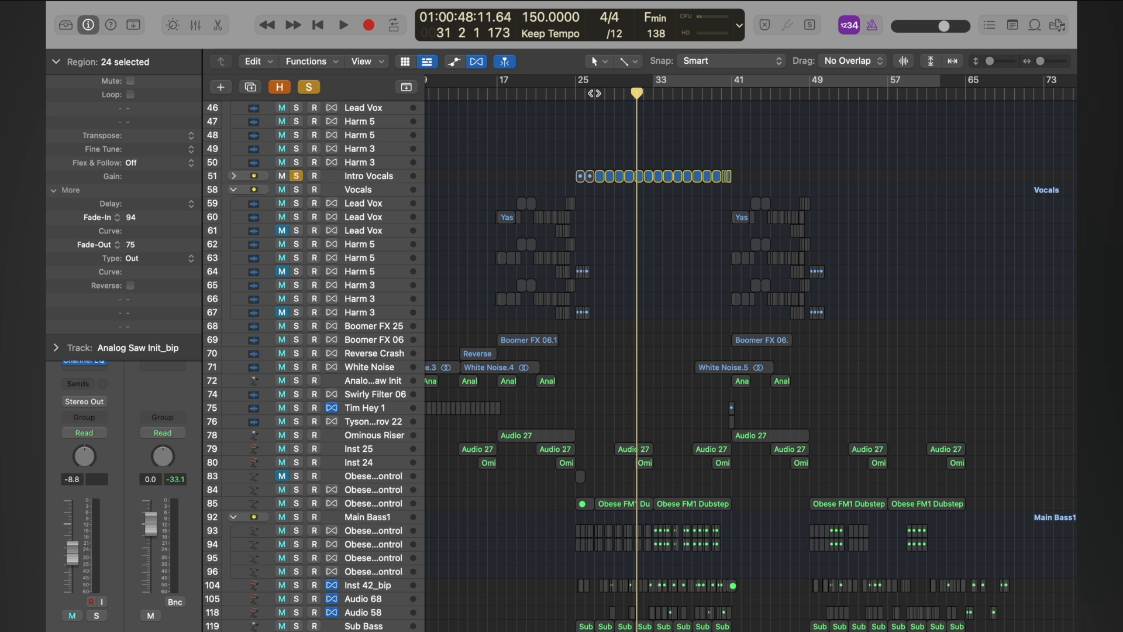
double_click(713, 97)
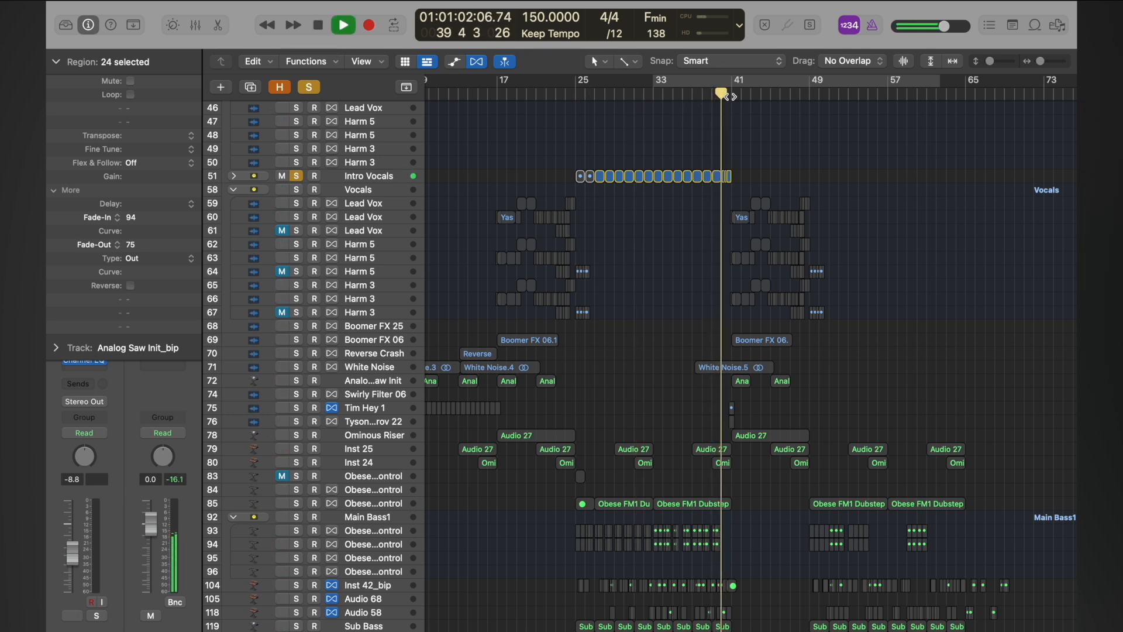
Step: Copy all the Intro Vocals regions on track 51 from the first drop to bar 49
key("space")
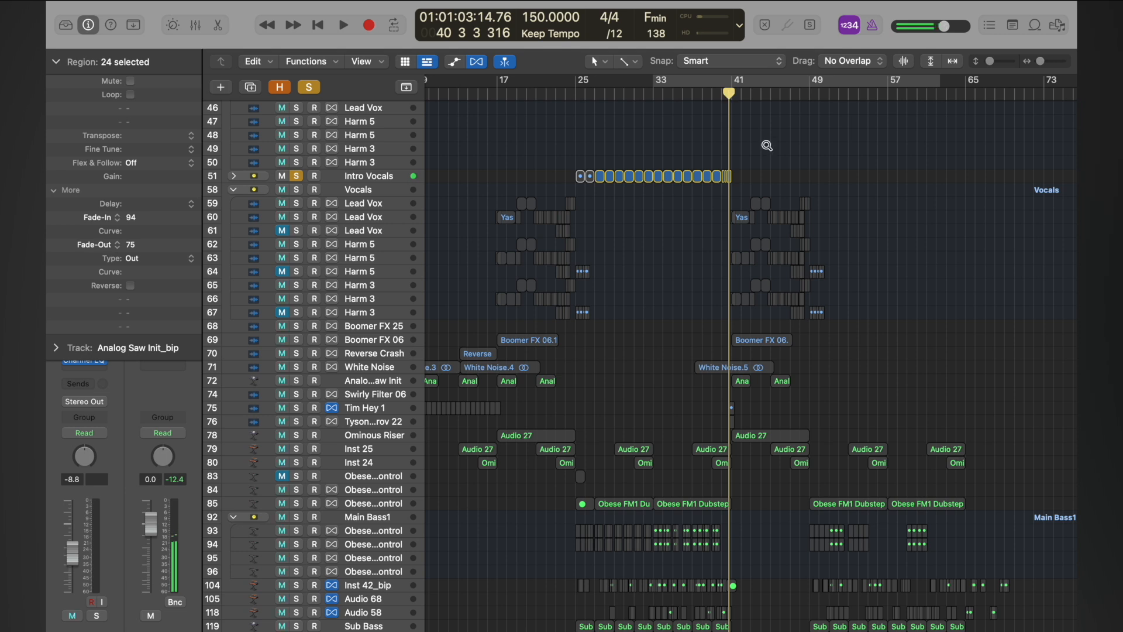
scroll(767, 146, "down", 3)
mouse_move(762, 177)
left_mouse_down()
mouse_move(588, 179)
mouse_move(779, 175)
left_mouse_up()
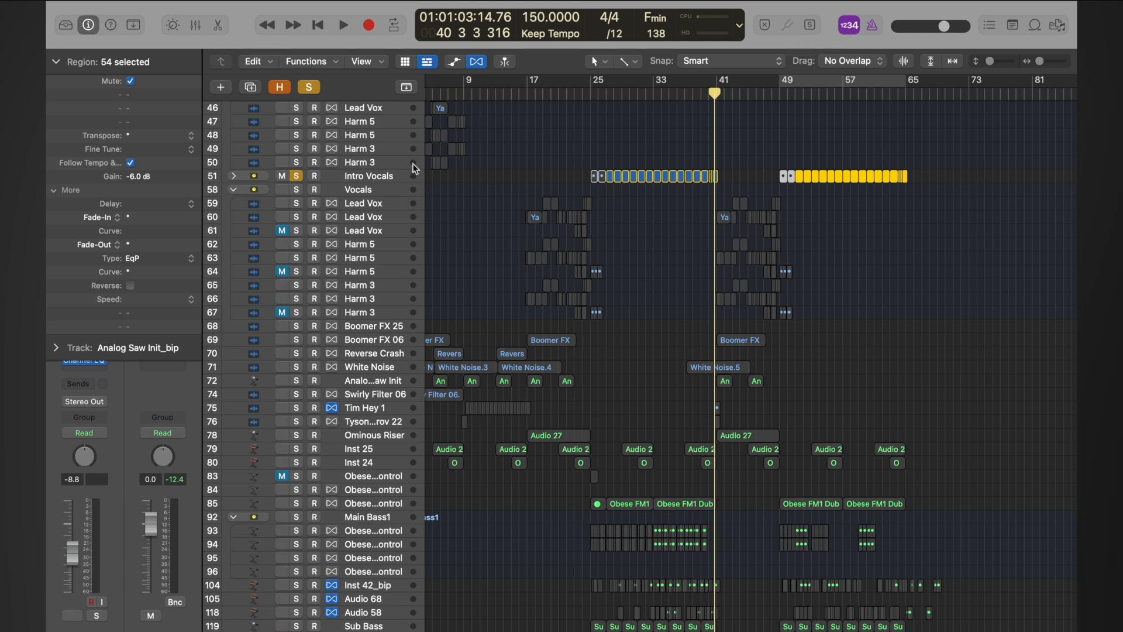
Step: Turn off the track solo and unmute the first two copied Intro Vocals regions at bar 49
key("space")
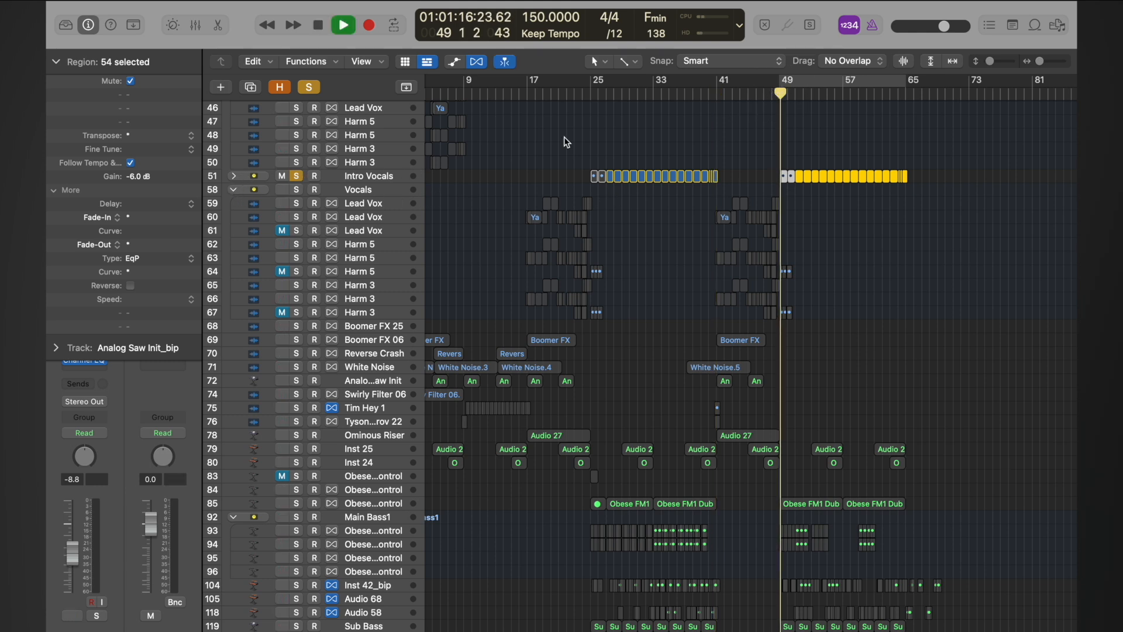
left_click(308, 87)
key("space")
scroll(711, 154, "up", 8)
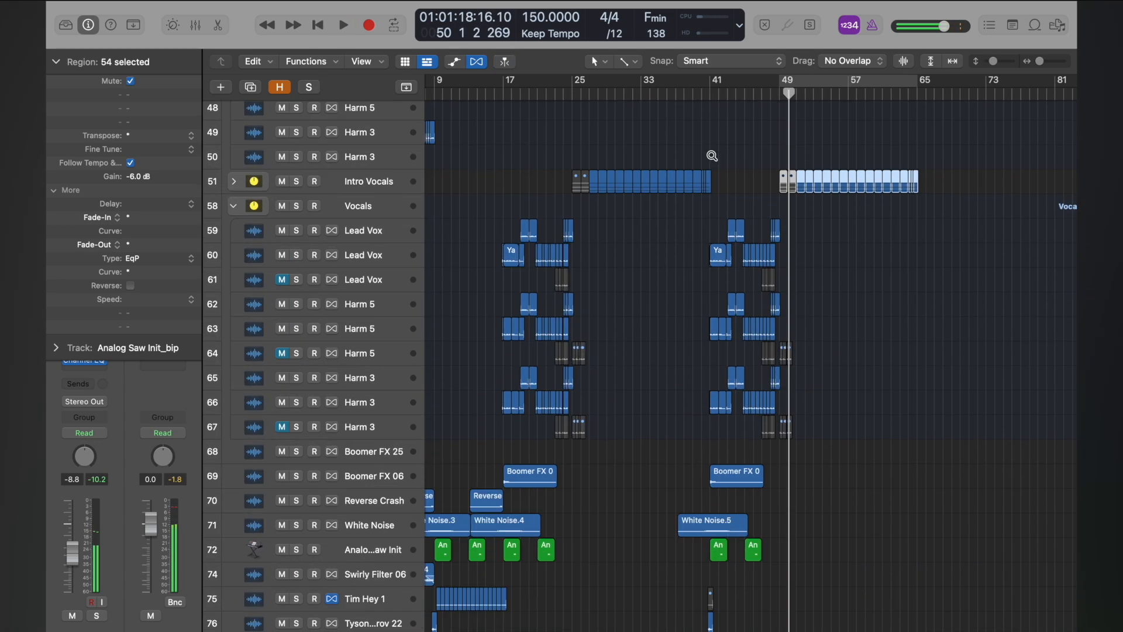
left_click_drag(753, 180, 811, 186)
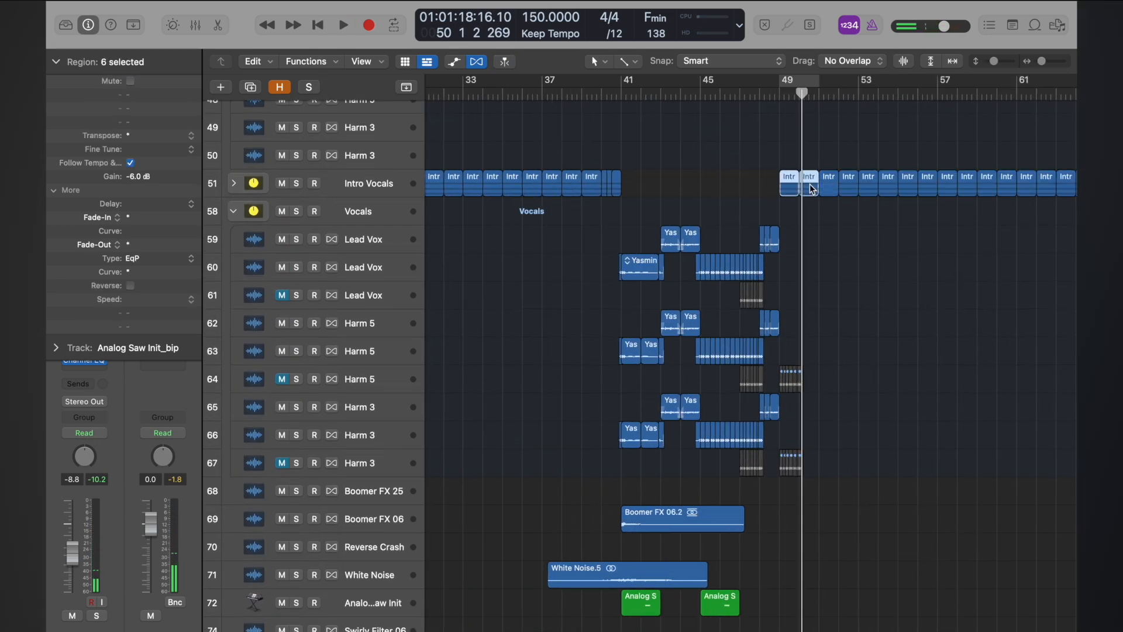
Step: Listen to the second drop with the copied Intro Vocals from about bar 50 to bar 53
key("space")
scroll(776, 99, "down", 8)
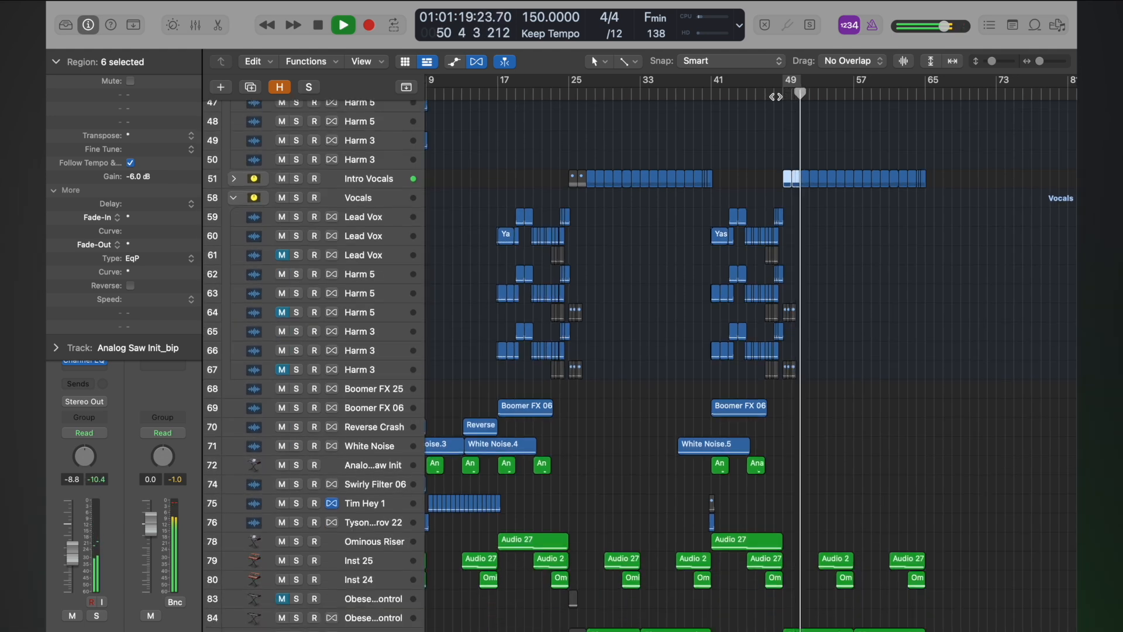
scroll(776, 96, "down", 6)
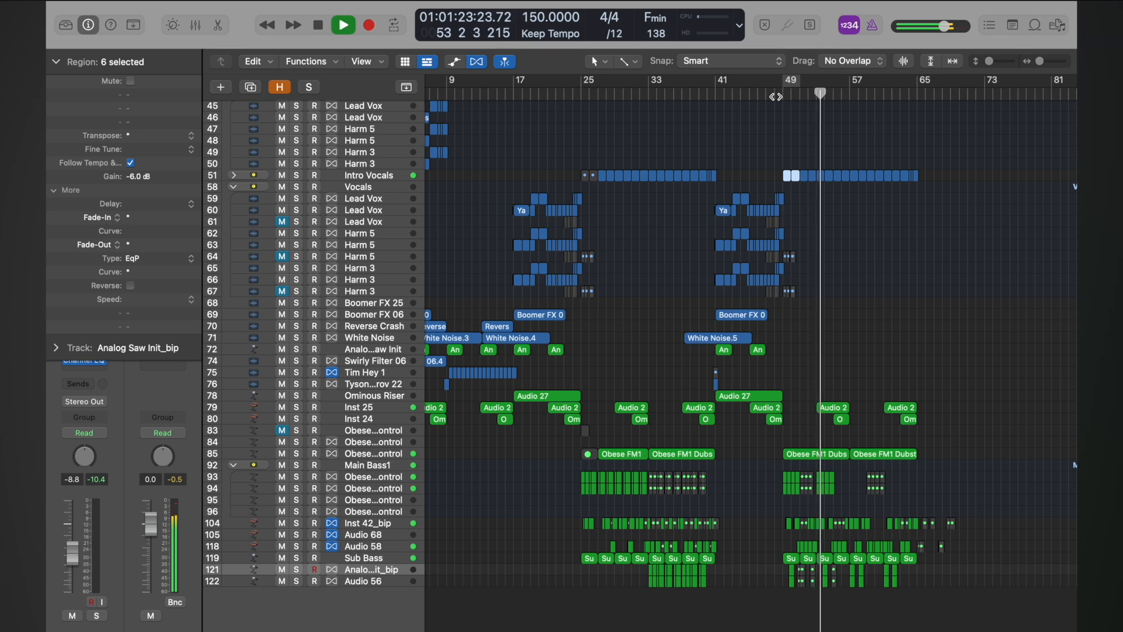
key("space")
Step: Show the track automation and assign the Automation Select Tool as the secondary tool
key("a")
scroll(808, 235, "down", 1)
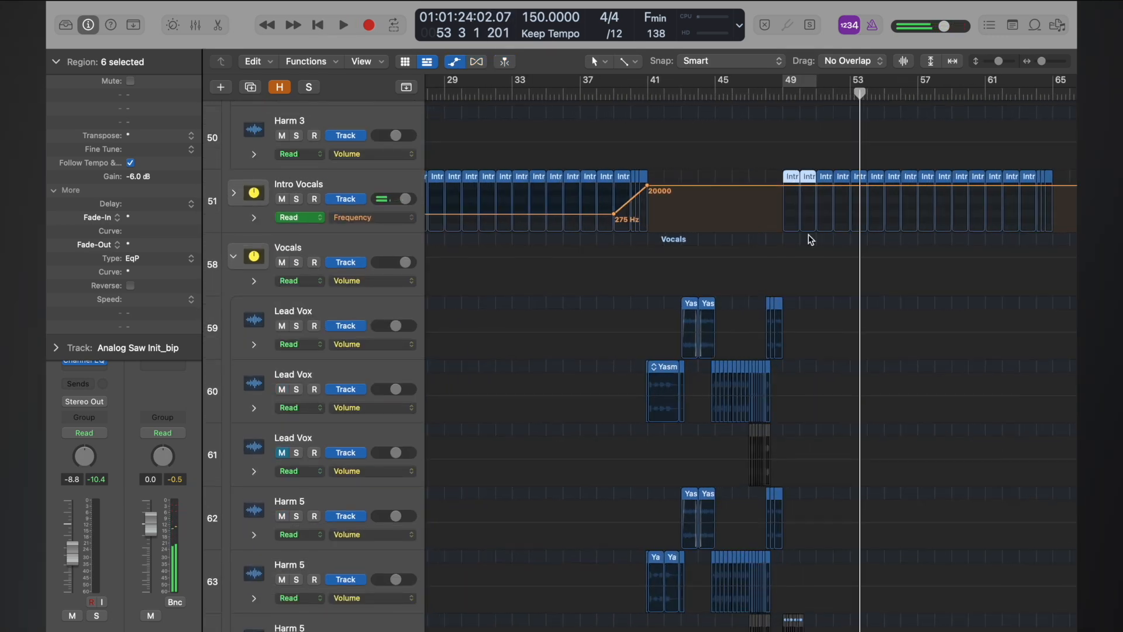
scroll(746, 216, "left", 5)
scroll(587, 125, "down", 1)
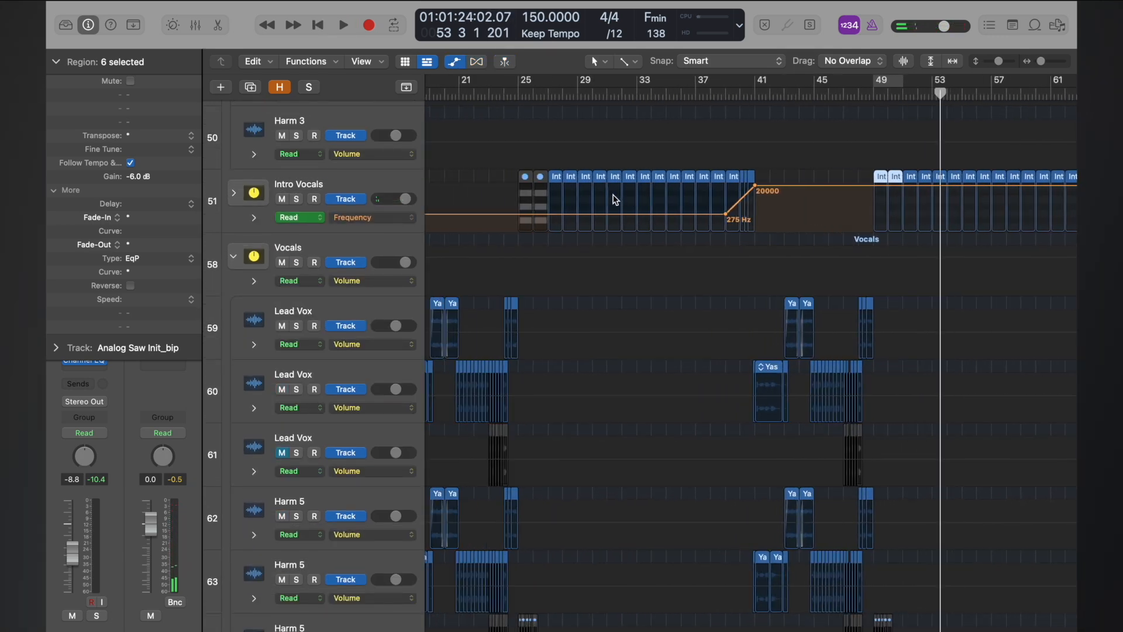
left_click(638, 64)
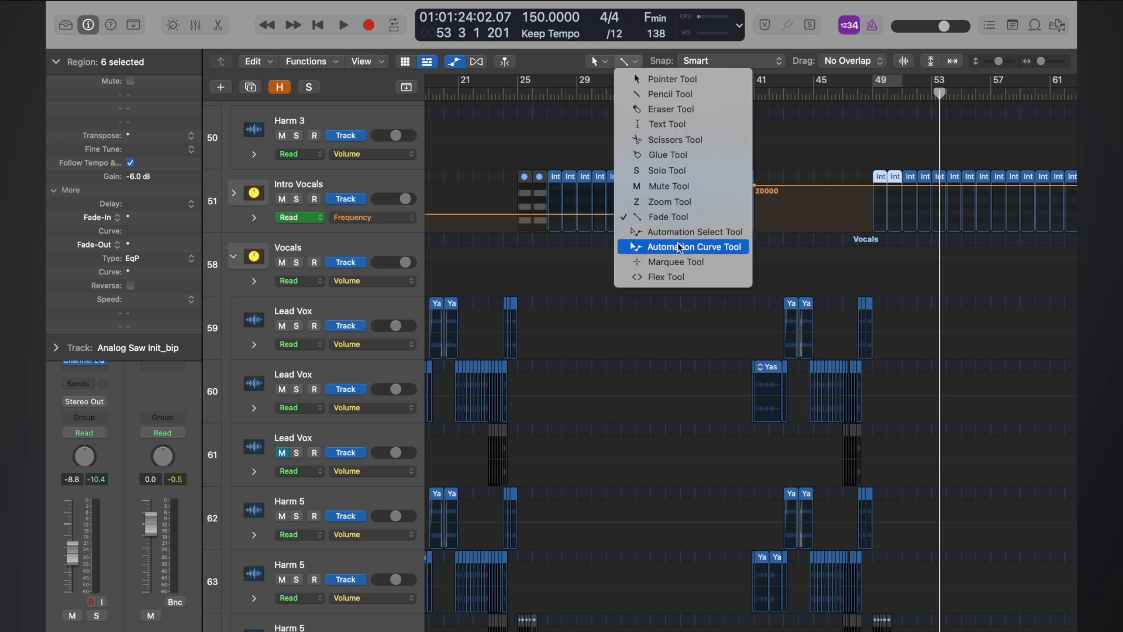
left_click(702, 233)
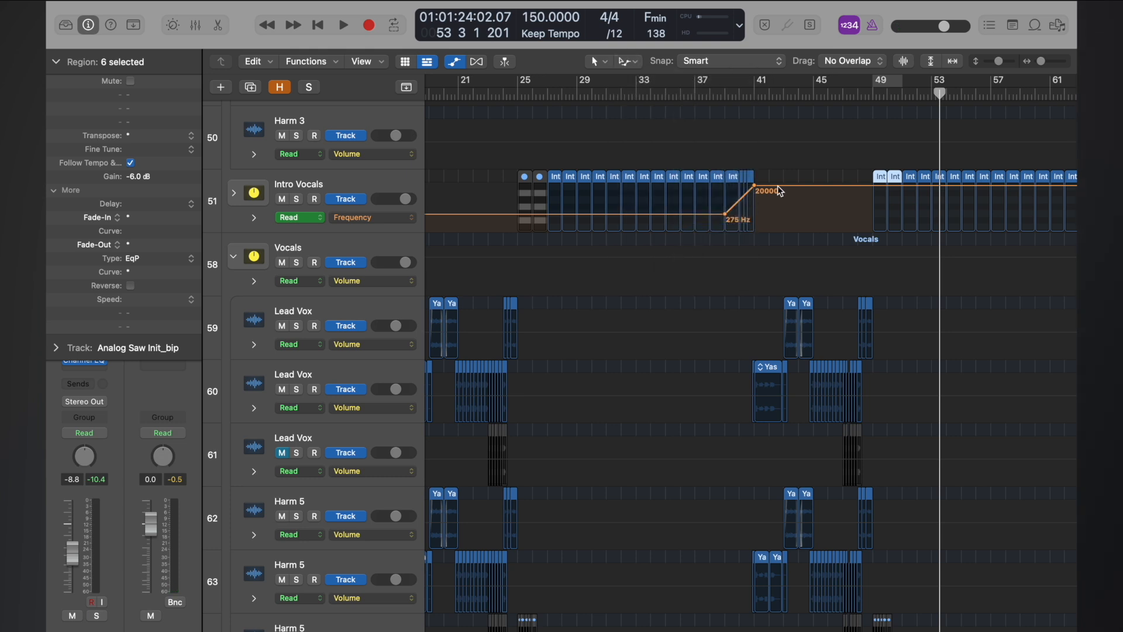
Step: Try to select the Intro Vocals Frequency automation across the first drop, then choose the Automation Select Tool again
left_click(778, 172)
left_click_drag(778, 171, 535, 235)
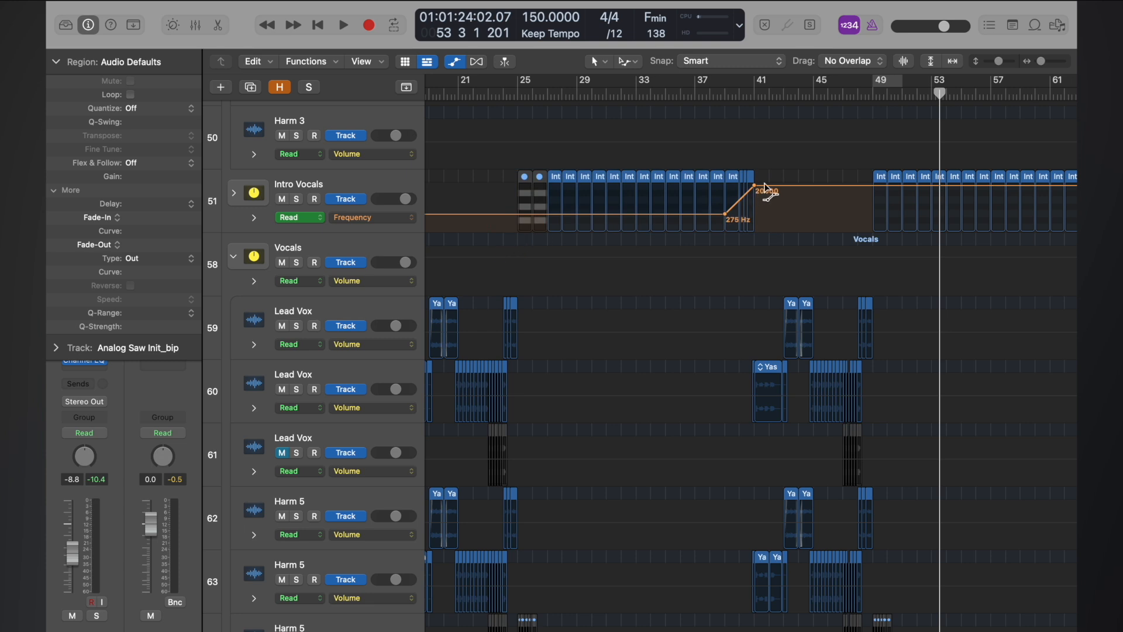
left_click(624, 64)
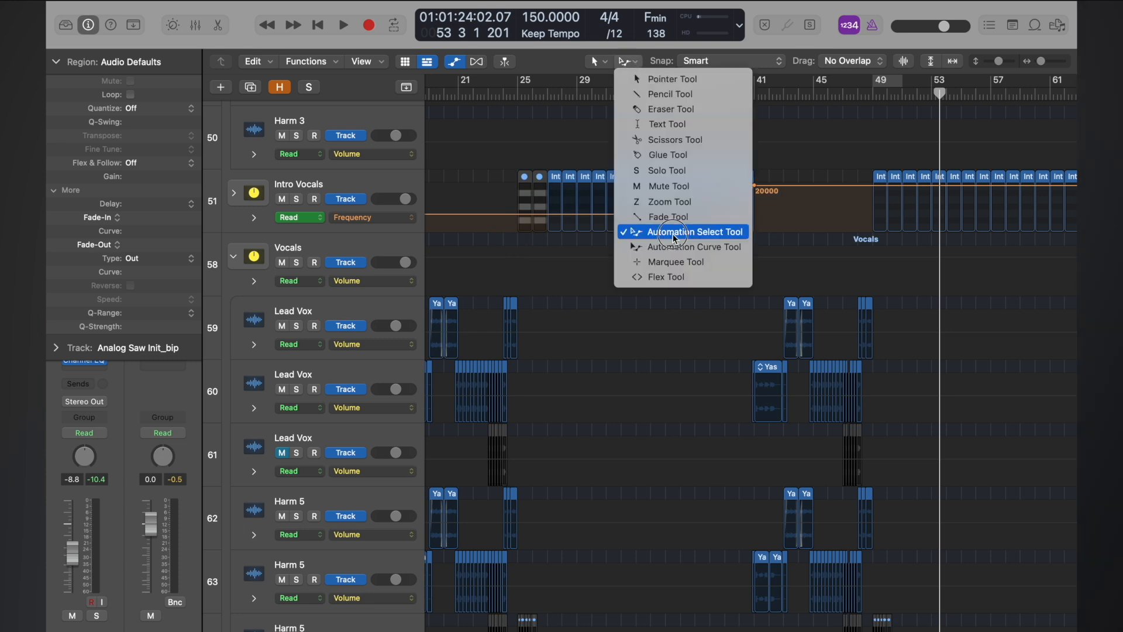
left_click(655, 234)
Step: Try to copy the first drop's Intro Vocals Frequency automation and paste it at bar 49
key("z")
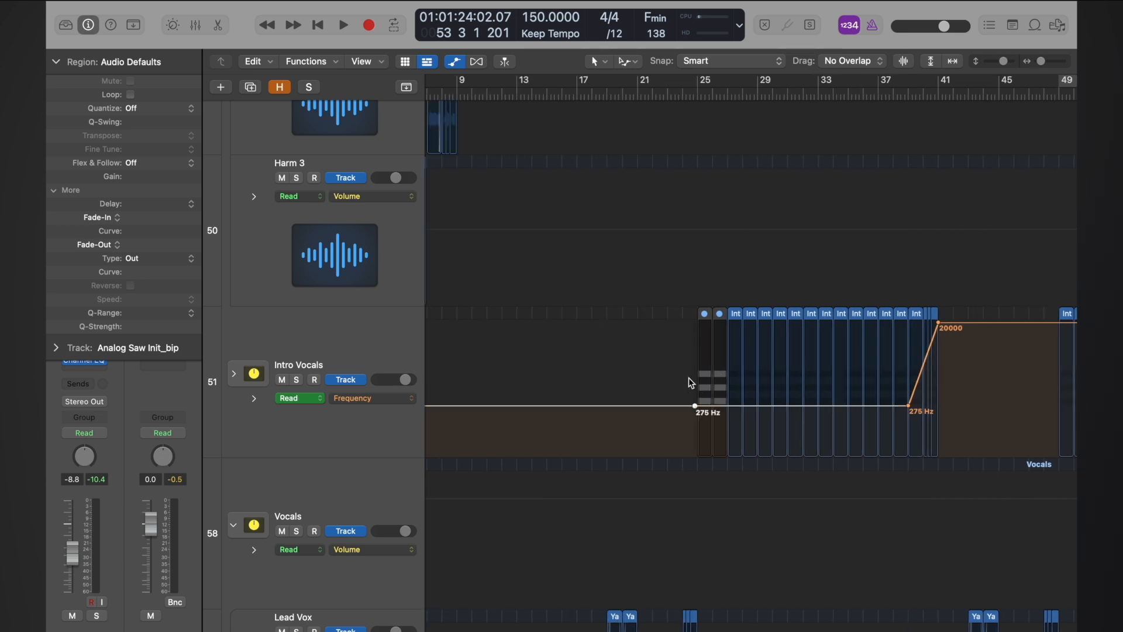
key("z")
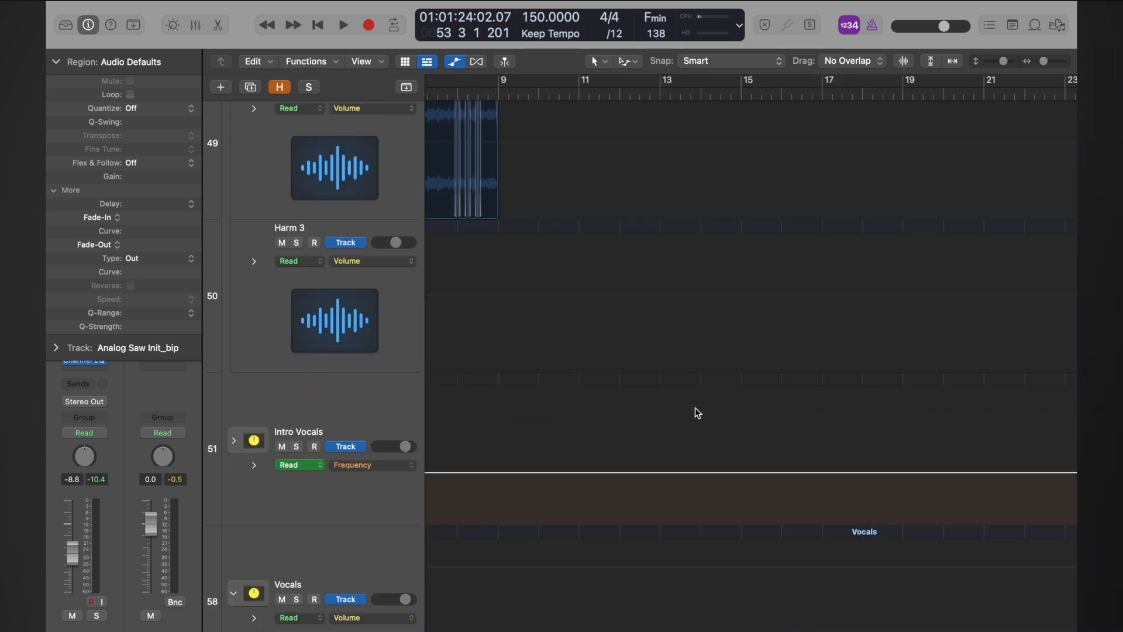
left_click_drag(649, 467, 1035, 503)
key("super+Left")
key("super+Left")
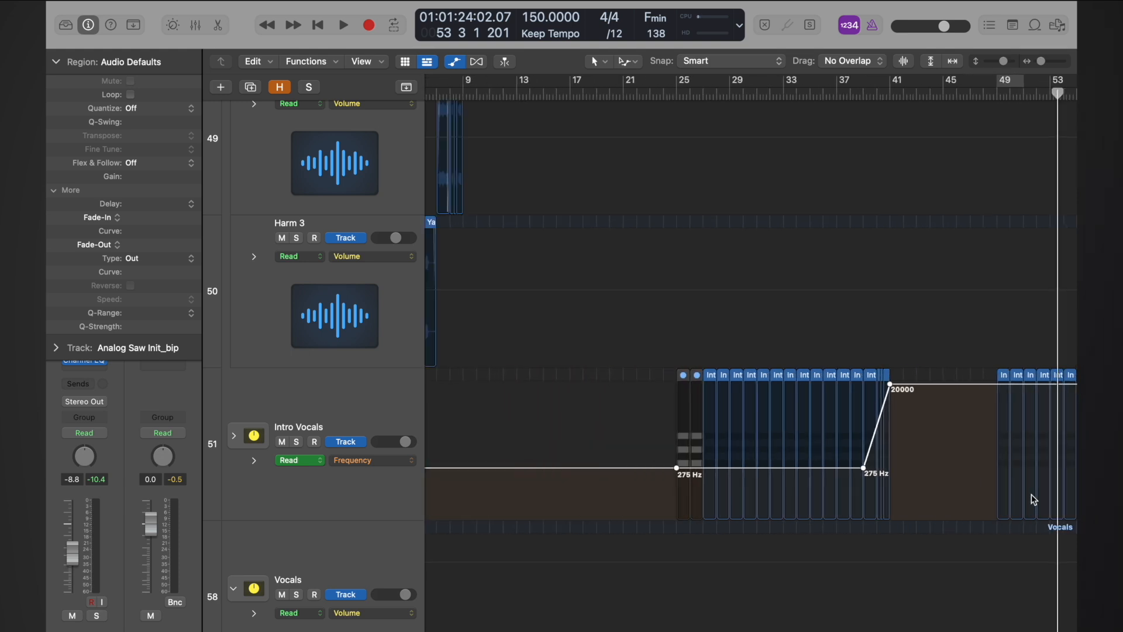
left_click_drag(1059, 96, 1000, 81)
key("super+v")
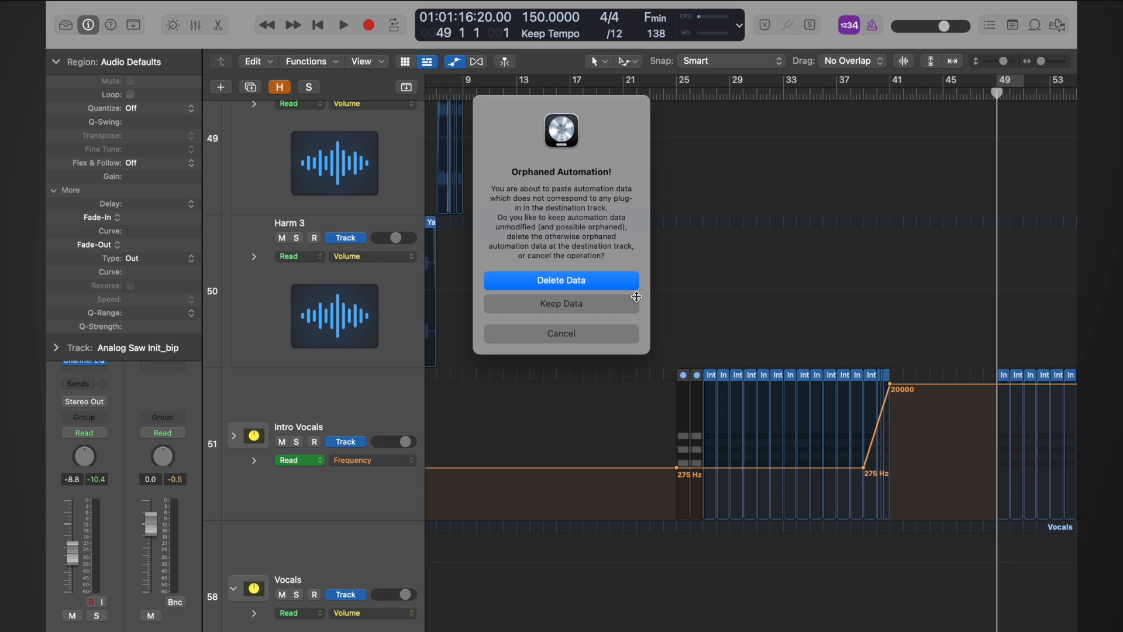
left_click(565, 335)
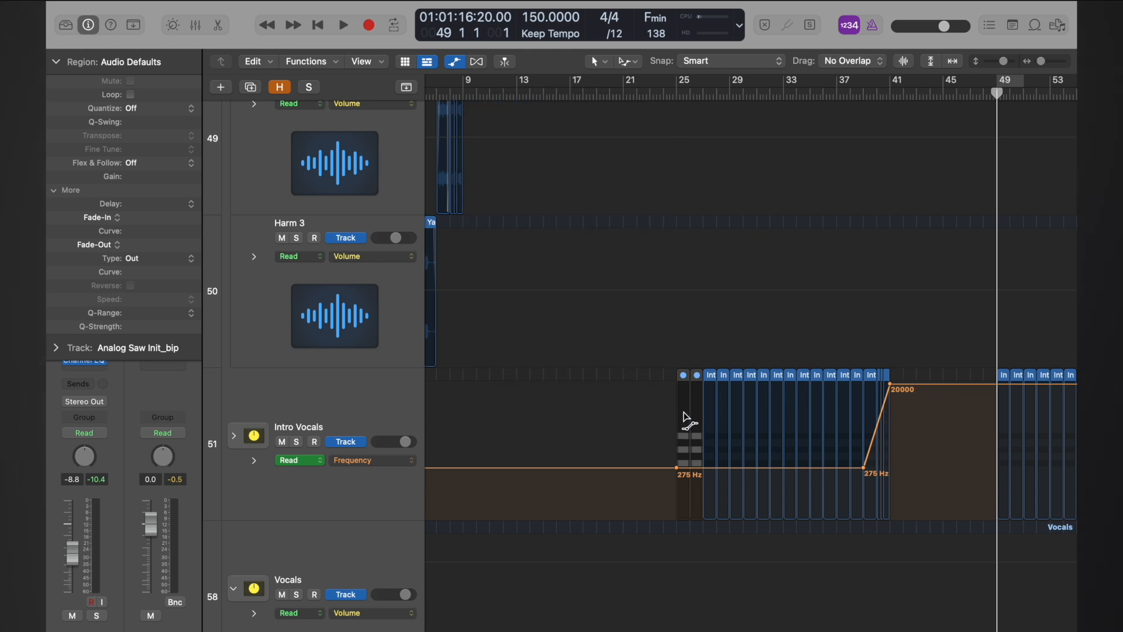
Step: Copy the Intro Vocals Frequency automation of the first drop, bars 25 to 41, to bar 49 on the same track
left_click(922, 521)
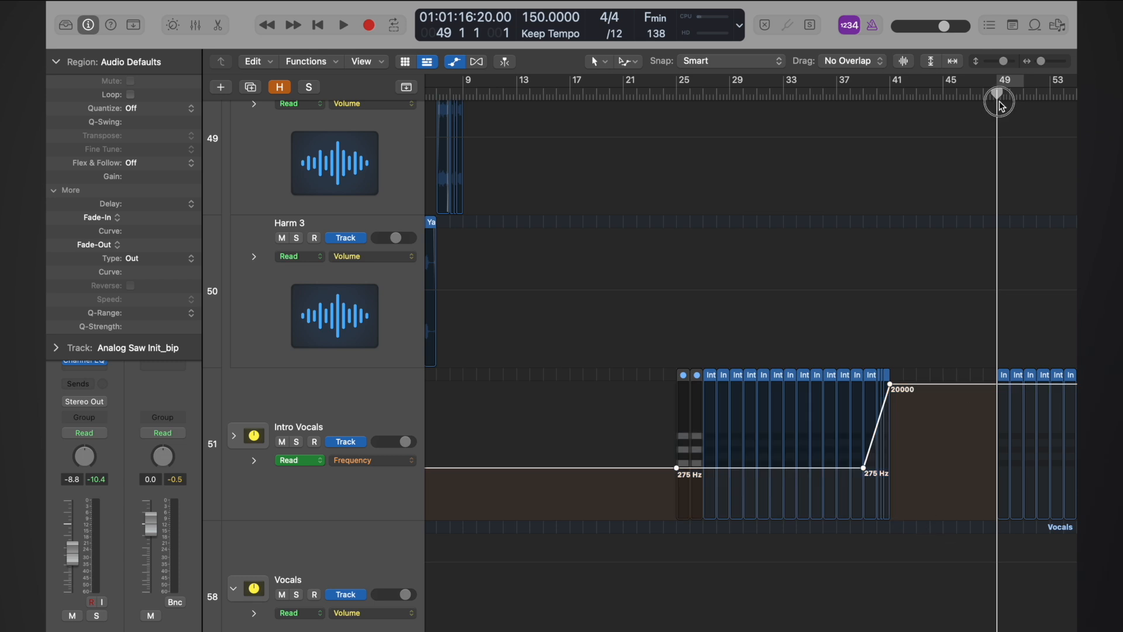
left_click(1001, 105)
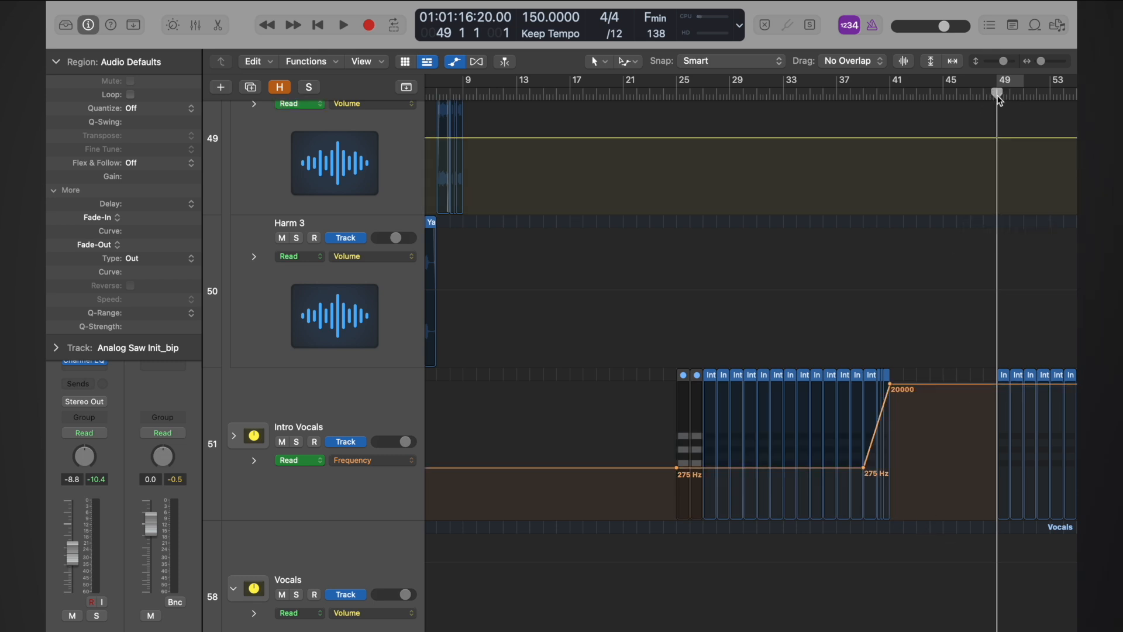
key("super+z")
left_click(999, 90)
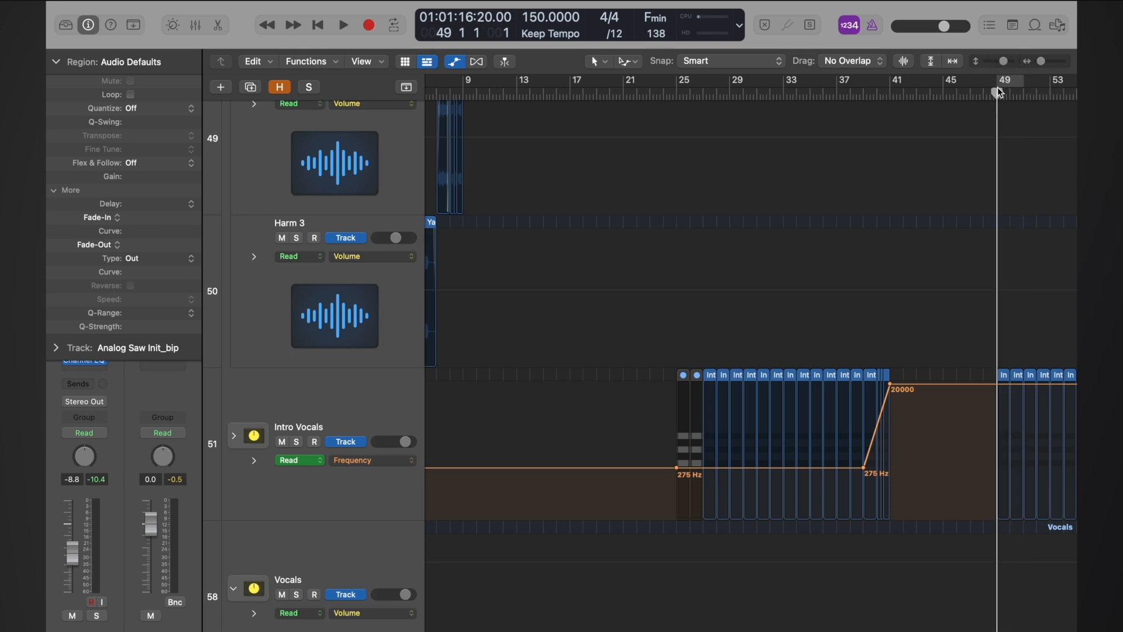
key("super+v")
left_click(572, 332)
left_click_drag(919, 402, 999, 478)
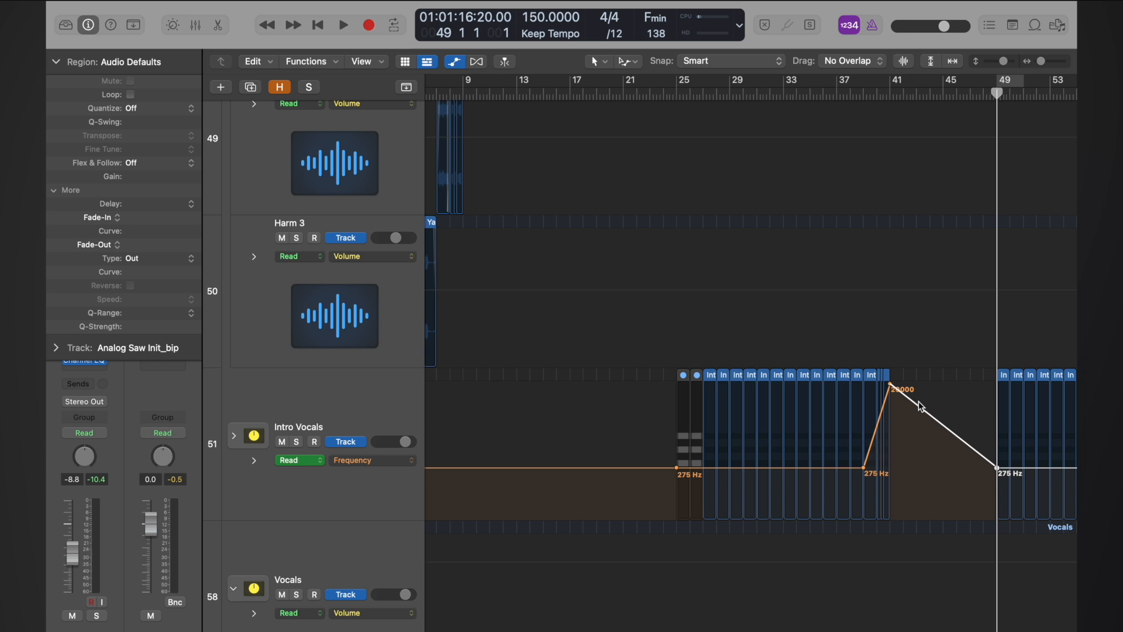
Step: Hold the Intro Vocals Frequency automation at 20000 from bar 41 to about bar 43 before it falls towards bar 49
left_click_drag(918, 406, 921, 359)
scroll(920, 359, "down", 3)
scroll(921, 359, "right", 5)
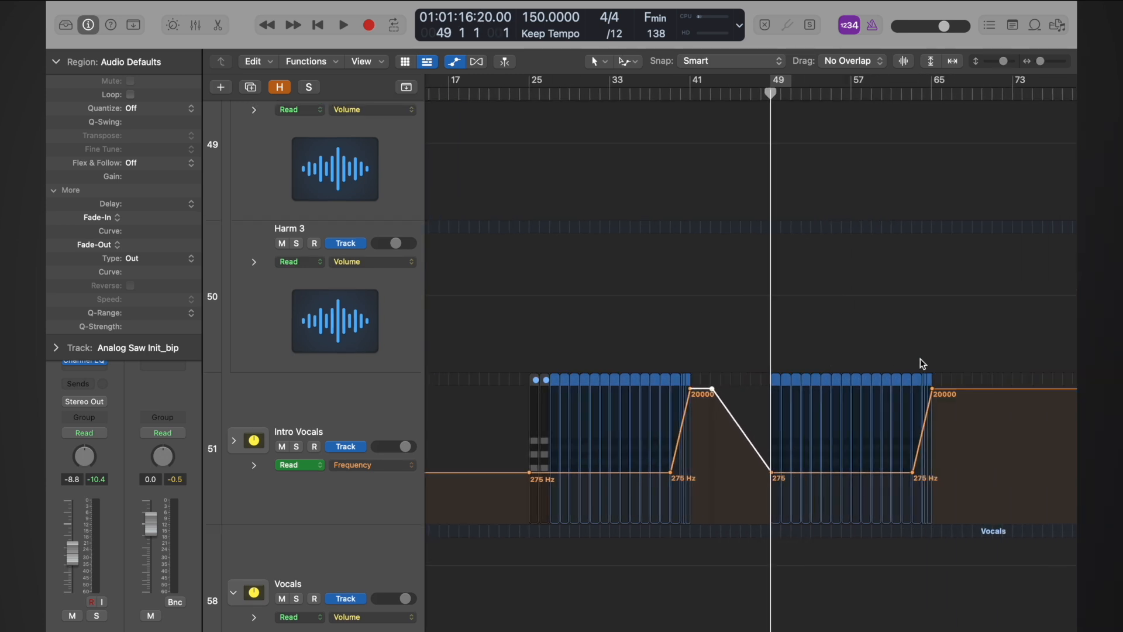
Step: Play the second drop from bar 49 to bar 65, briefly toggling the Intro Vocals solo to check the filter automation
key("space")
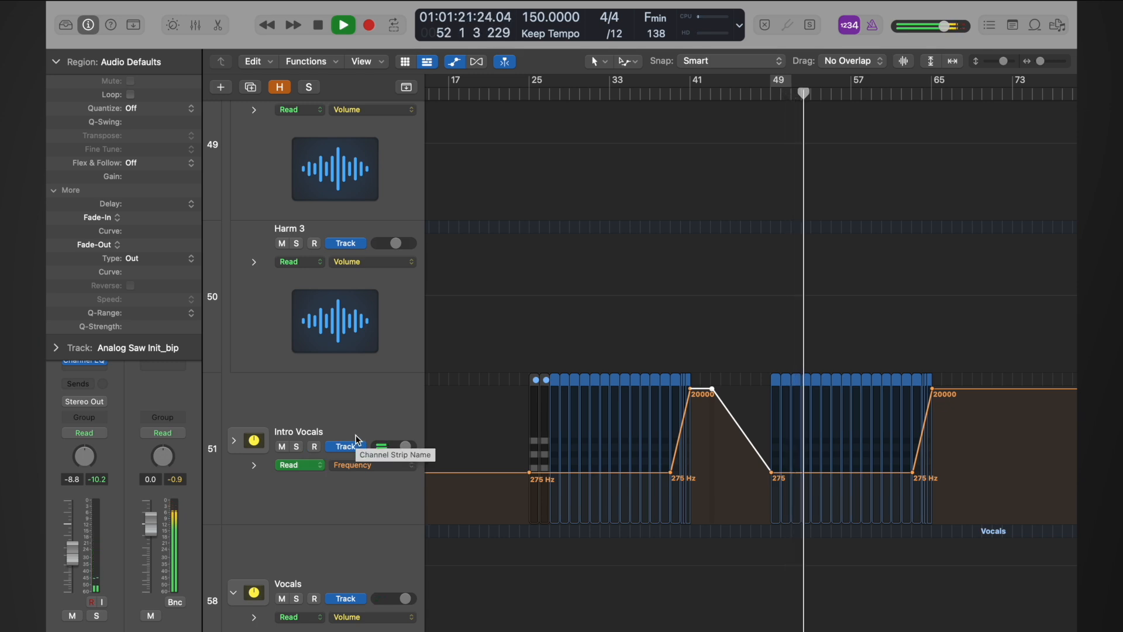
left_click(298, 445)
left_click(298, 445)
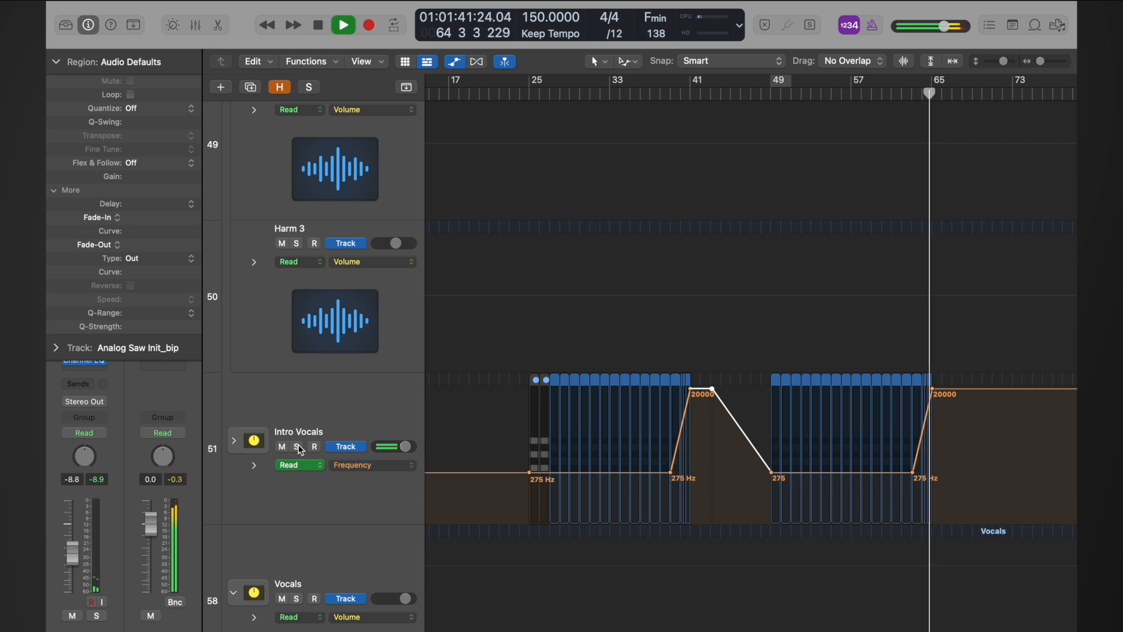
key("space")
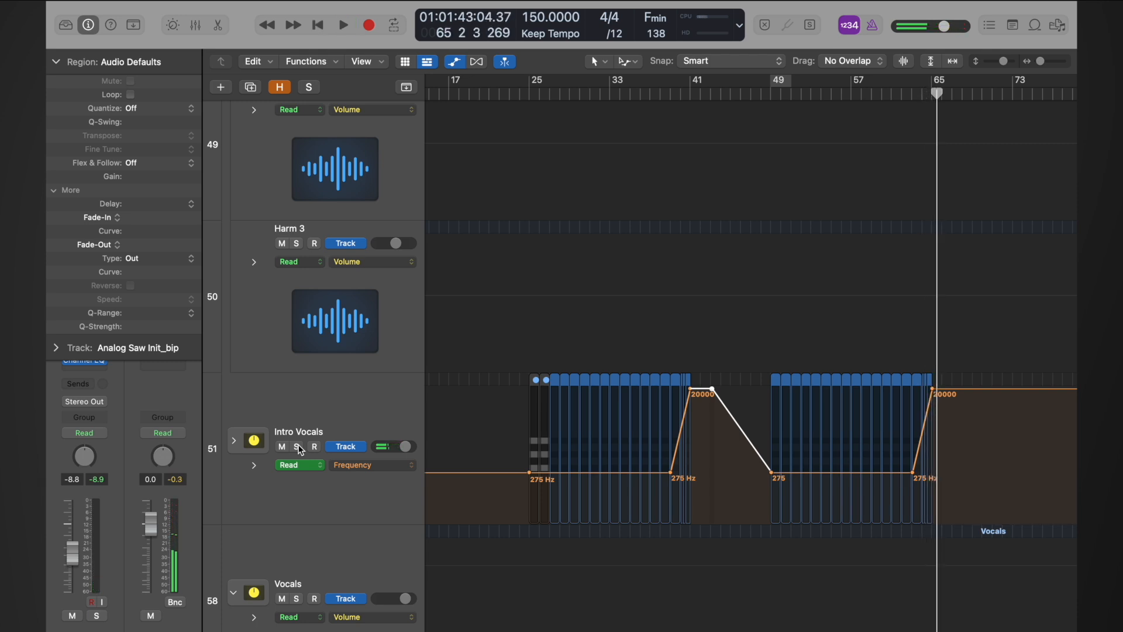
Step: Hide the automation, bring the full arrangement into view and play the opening bars from bar 1
key("super+f")
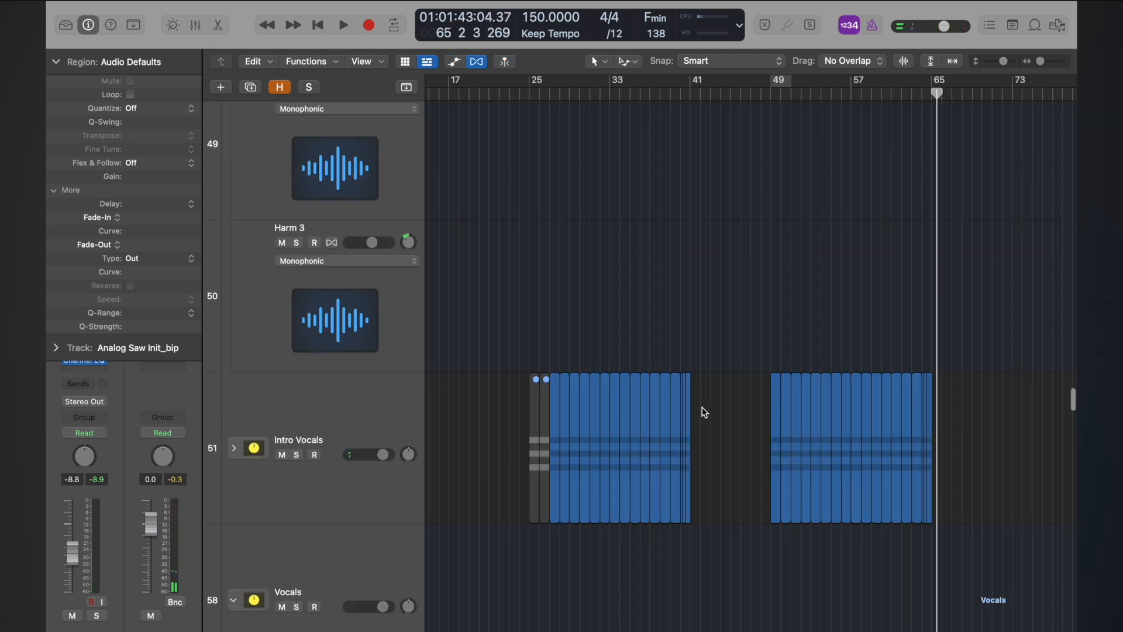
left_click(703, 408, "ctrl+alt")
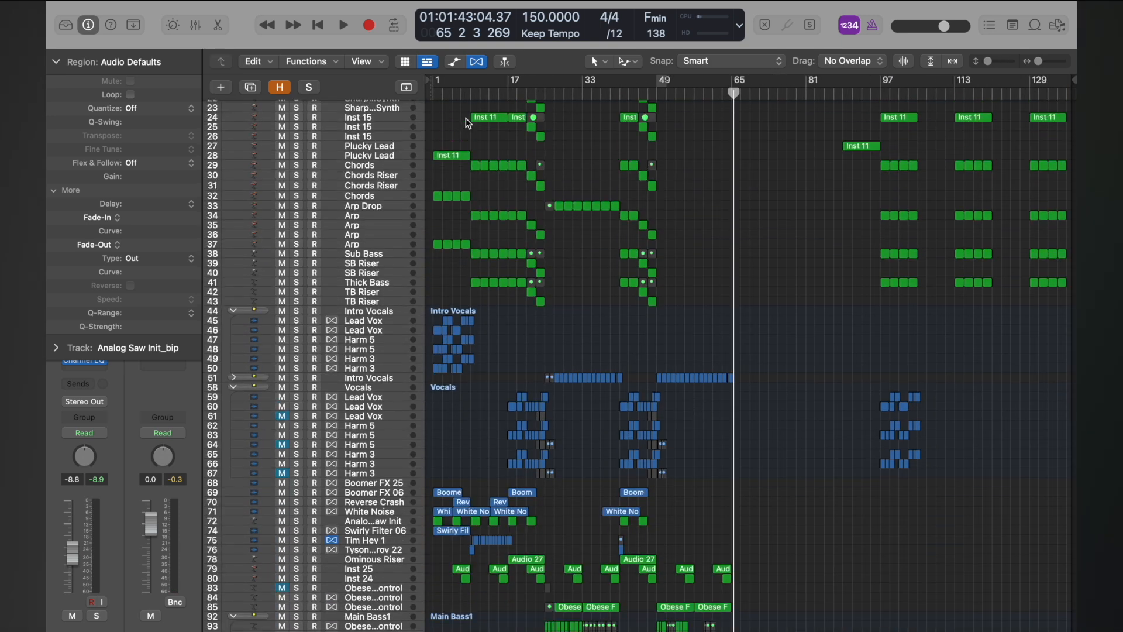
key("Return")
key("space")
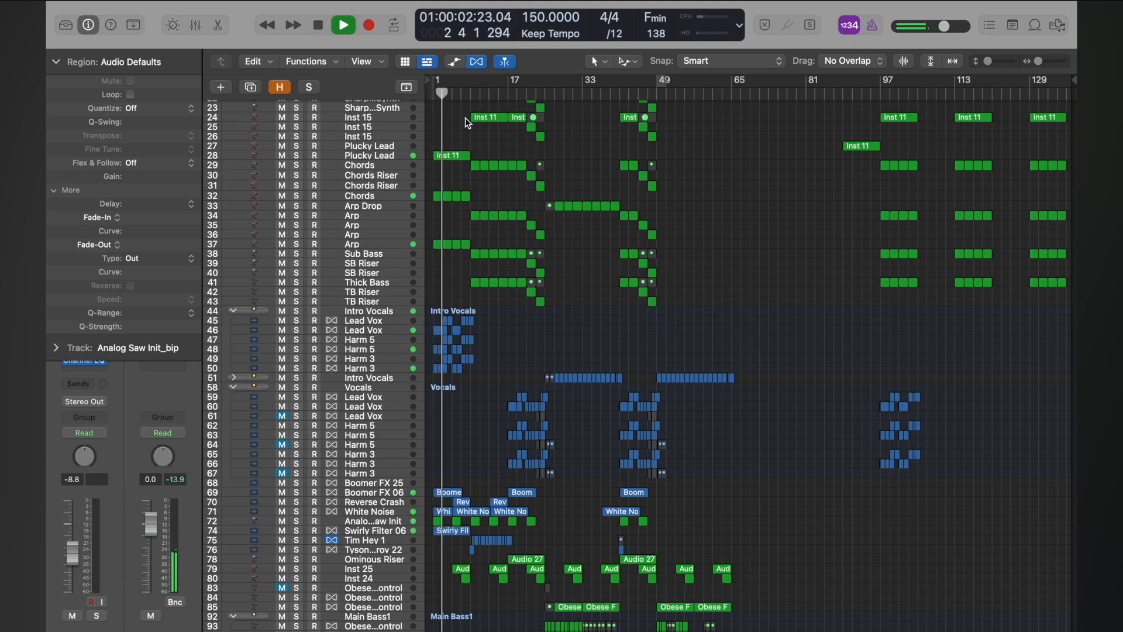
key("space")
Step: Solo the Arp Drop track 33 and listen to its first-drop part from bar 25 to about bar 28
scroll(681, 394, "up", 1)
scroll(681, 394, "up", 5)
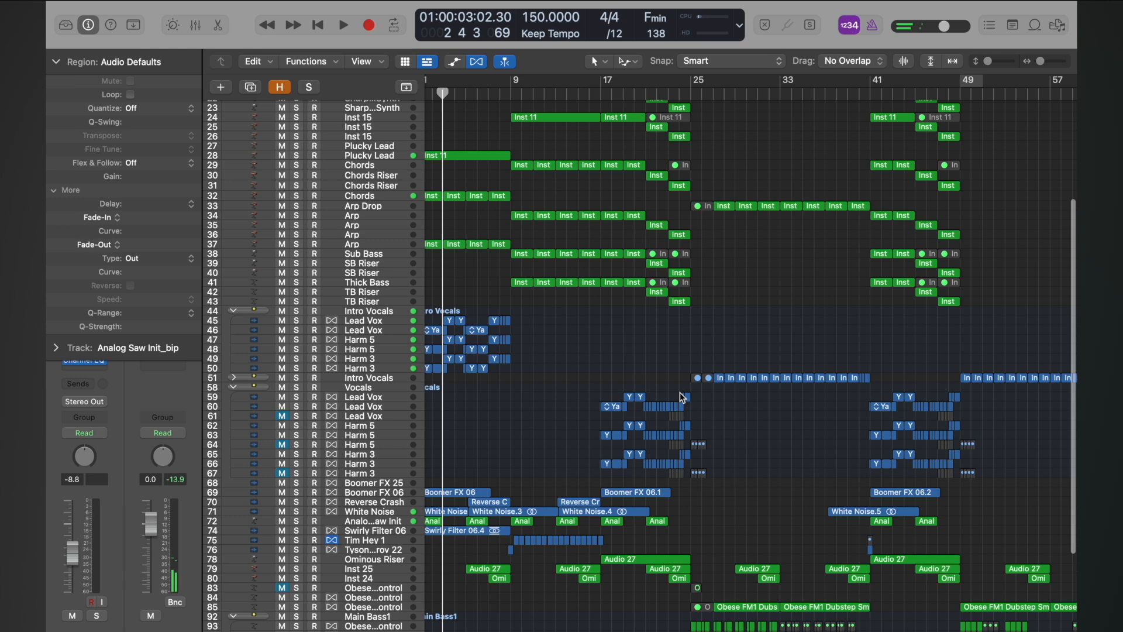
scroll(680, 392, "right", 4)
scroll(680, 392, "down", 3)
scroll(812, 270, "up", 6)
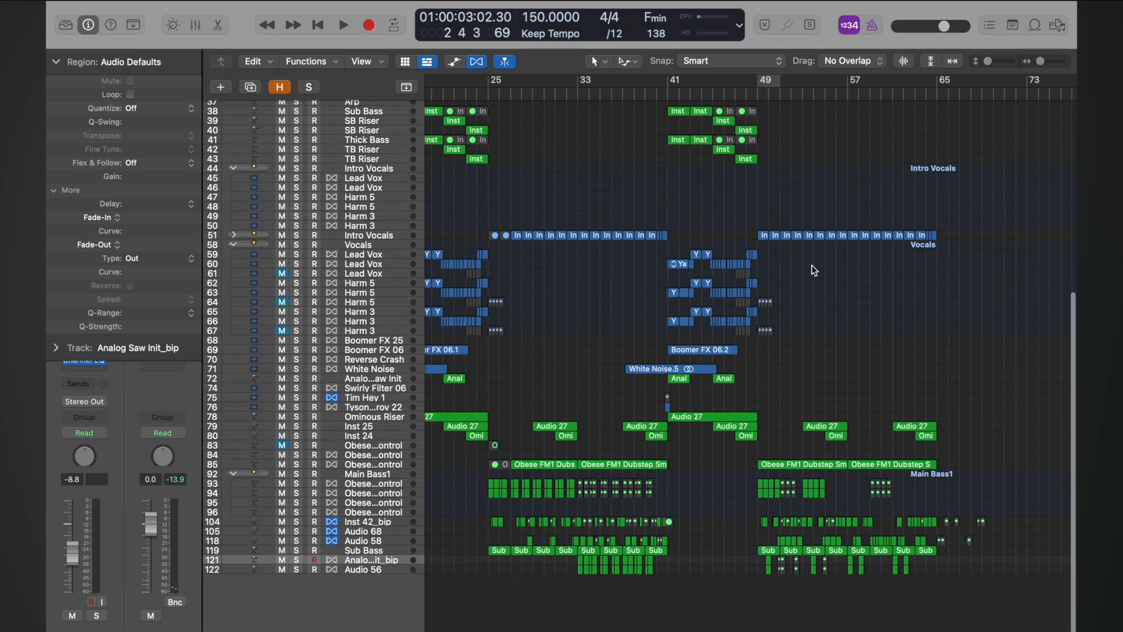
left_click(296, 257)
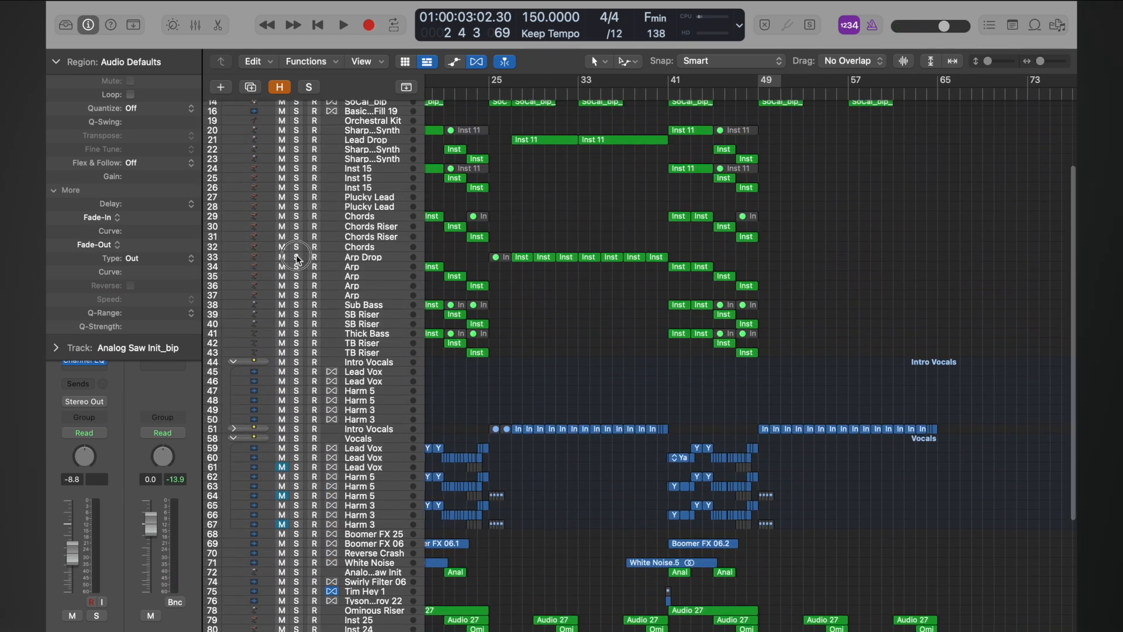
left_click(491, 93)
key("space")
left_click(513, 94)
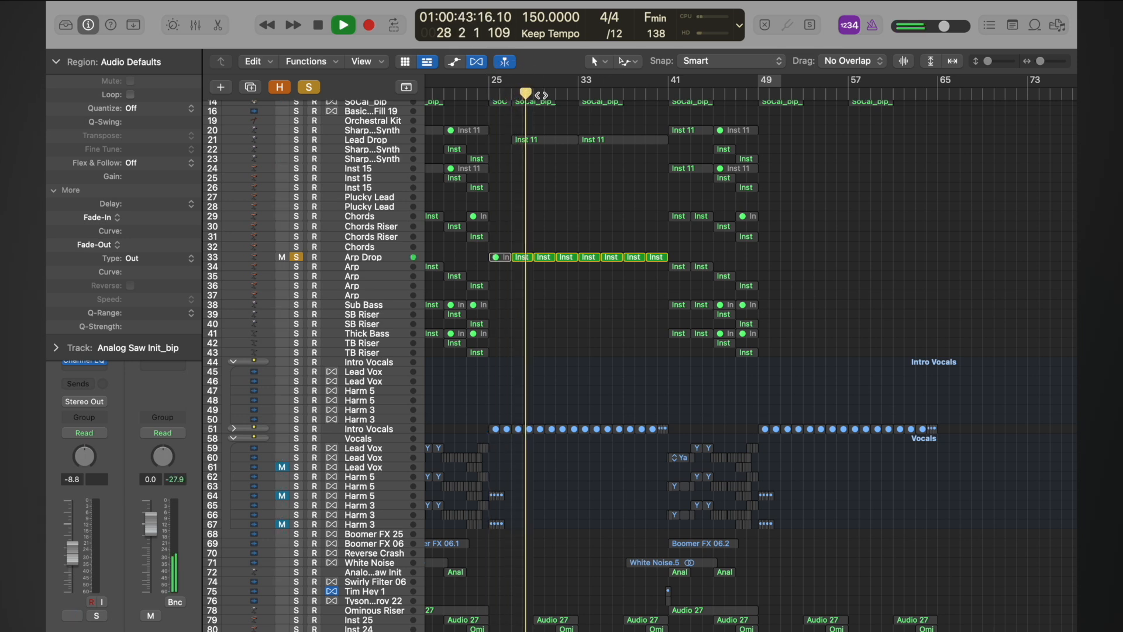
key("space")
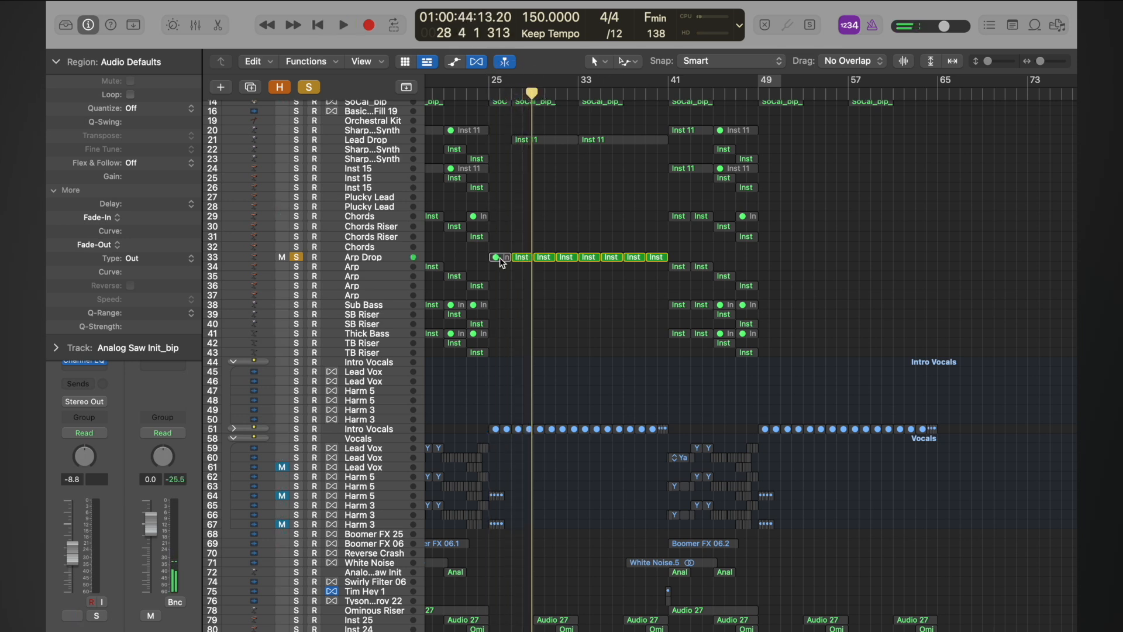
Step: Copy the first-drop Arp Drop regions on track 33 to bar 49 and unmute the first copied region
left_click_drag(682, 258, 771, 257)
left_click(768, 258)
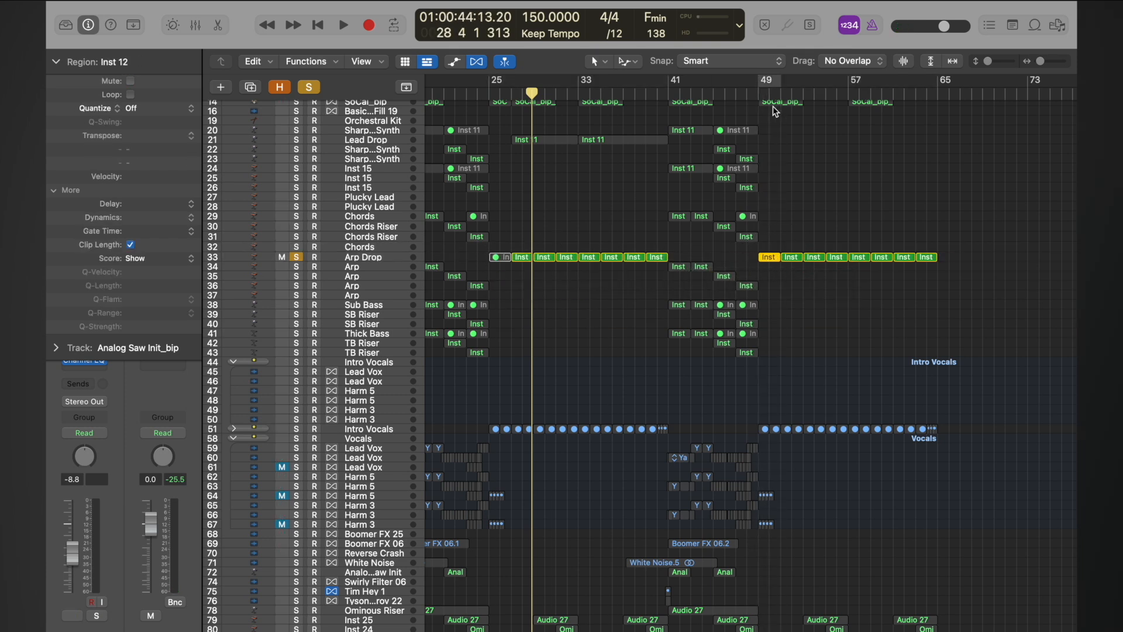
Step: Clear the Arp Drop solo and play the second drop from bar 49 to about bar 61
left_click(759, 92)
left_click(308, 87)
key("space")
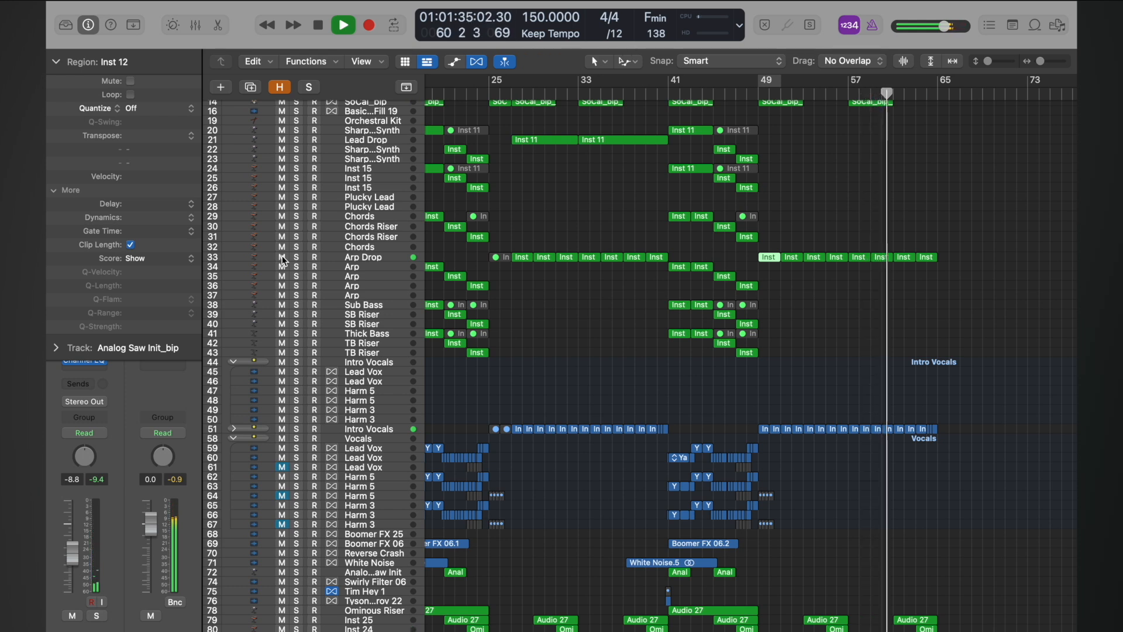
key("space")
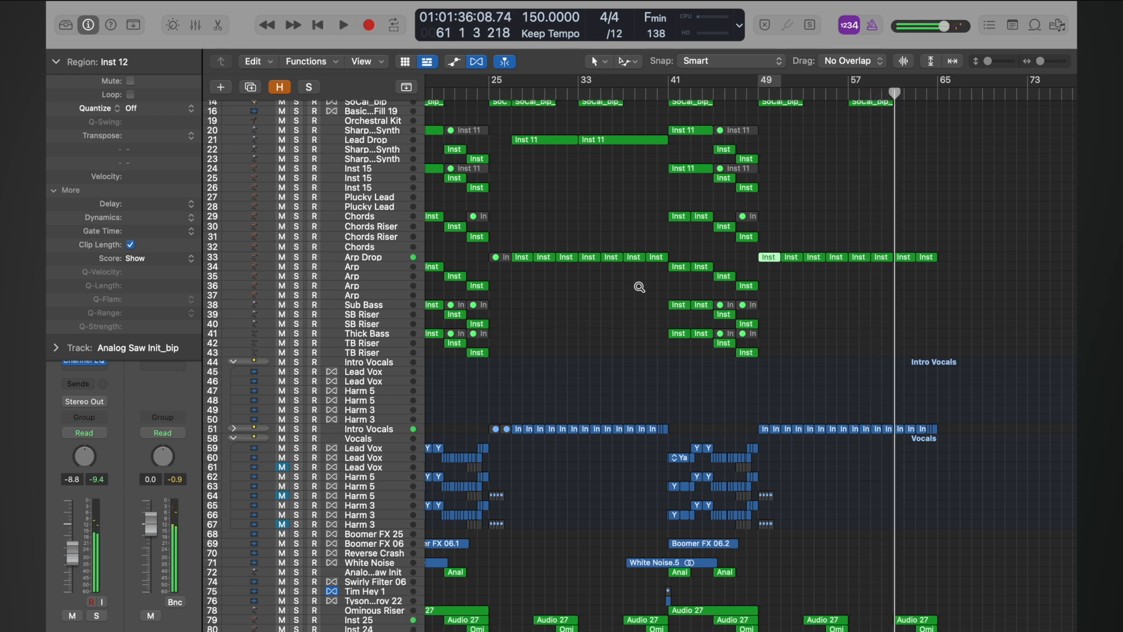
Step: Solo the Lead Drop track 21 and listen to its first-drop part from bar 27 to about bar 28, ending with the solo off
scroll(638, 287, "down", 3)
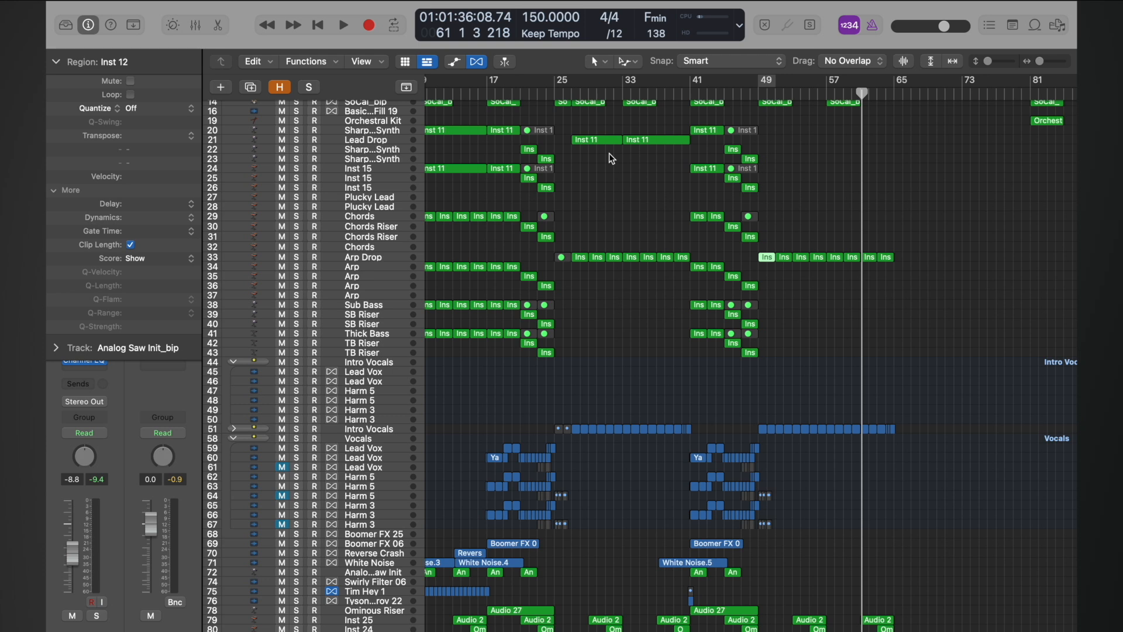
left_click_drag(600, 166, 647, 130)
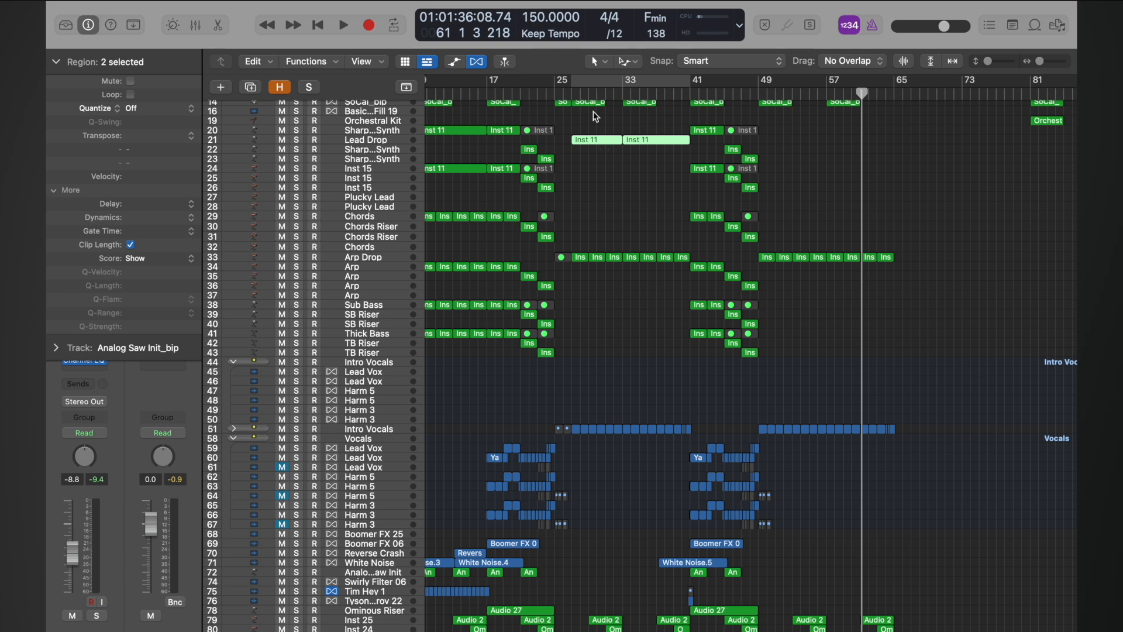
left_click(572, 93)
key("s")
key("s")
left_click(295, 142)
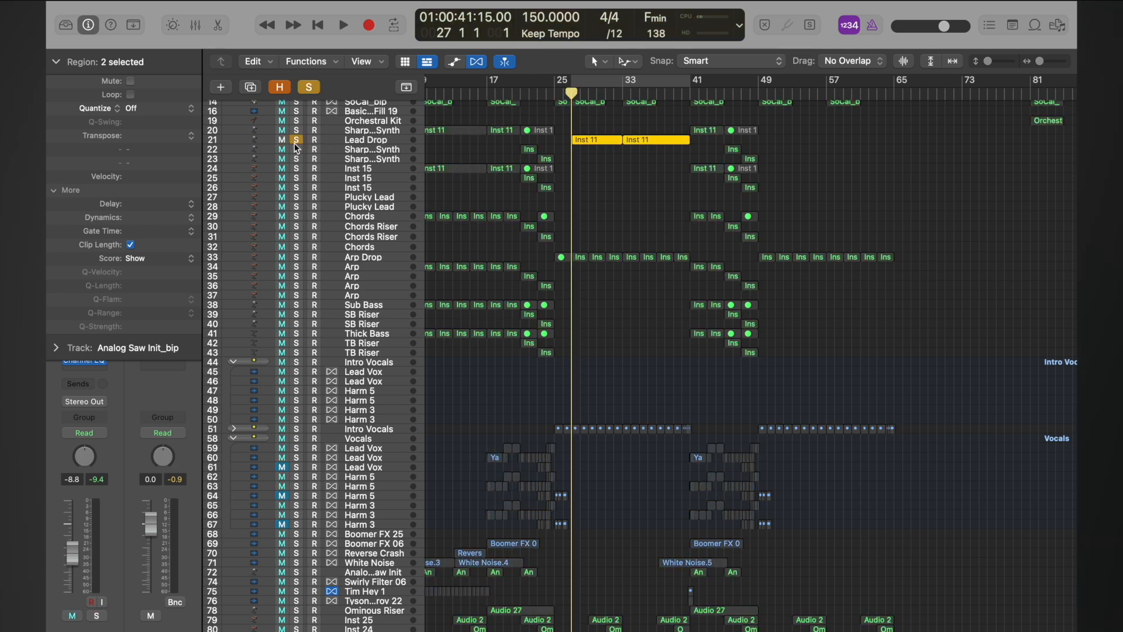
key("space")
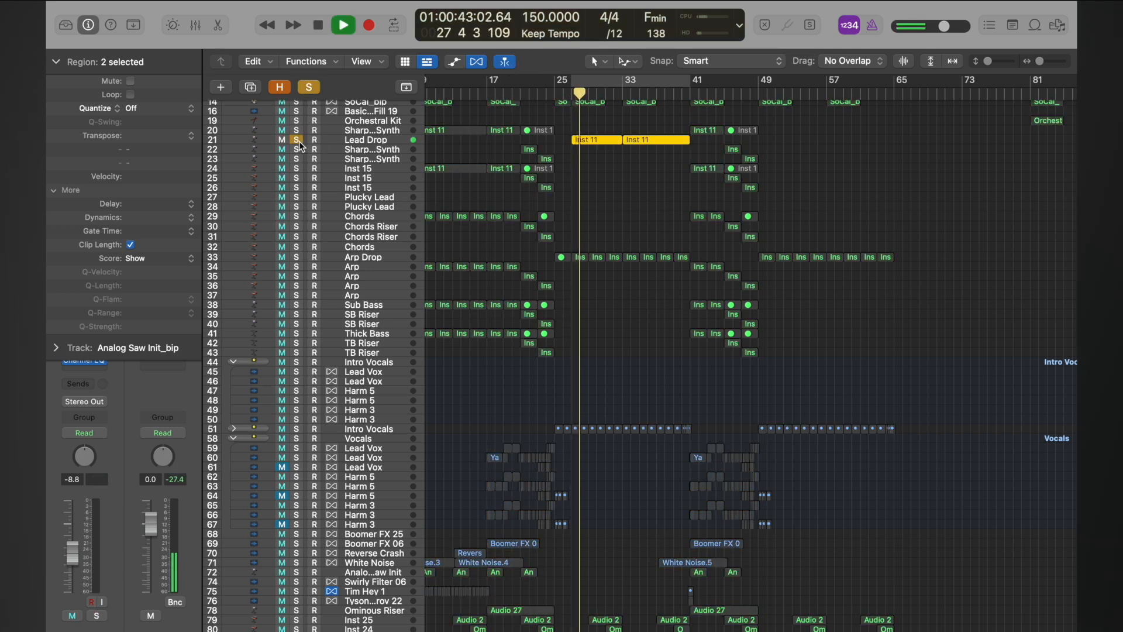
left_click(297, 141)
left_click(644, 155)
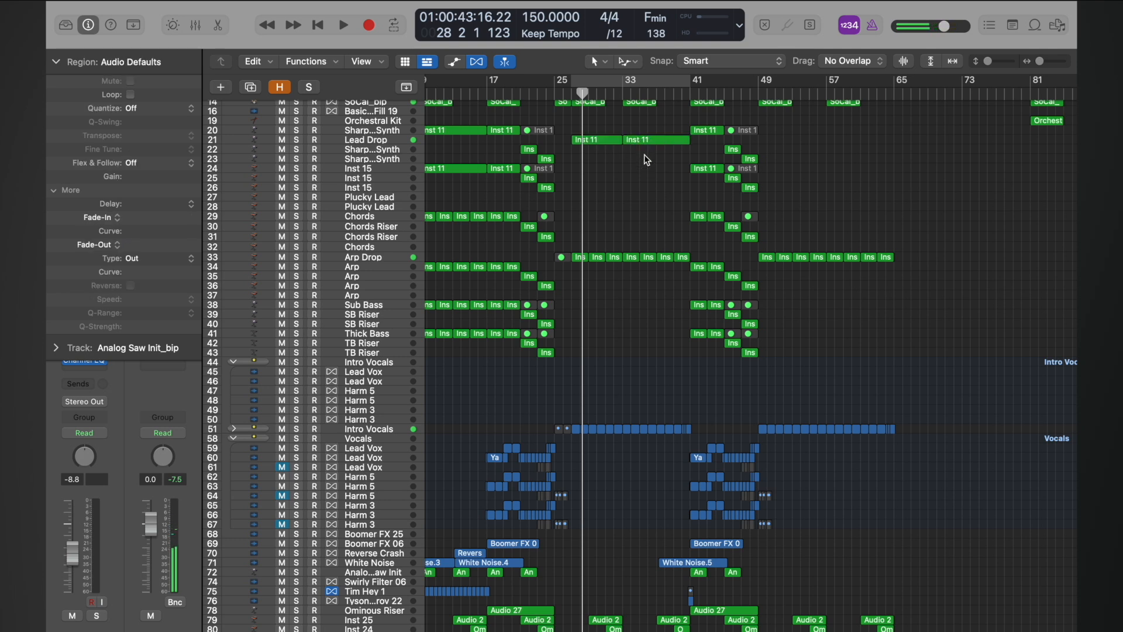
Step: Copy the Lead Drop region at bars 33 to 41 so copies start at bars 49 and 57
double_click(644, 144)
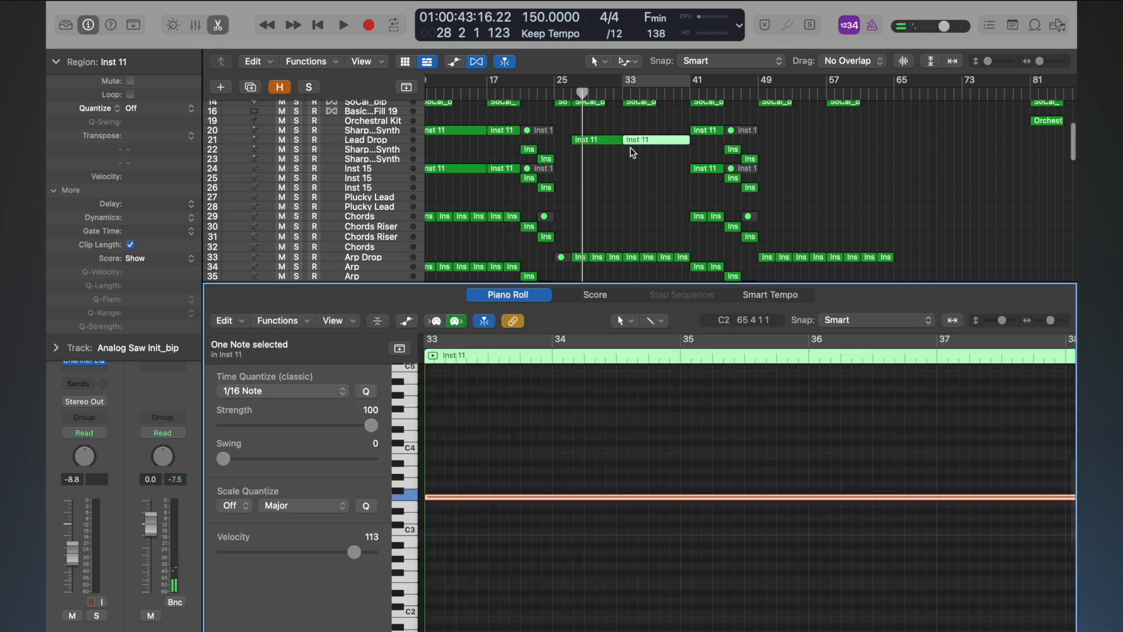
double_click(658, 138)
left_click_drag(648, 142, 849, 142)
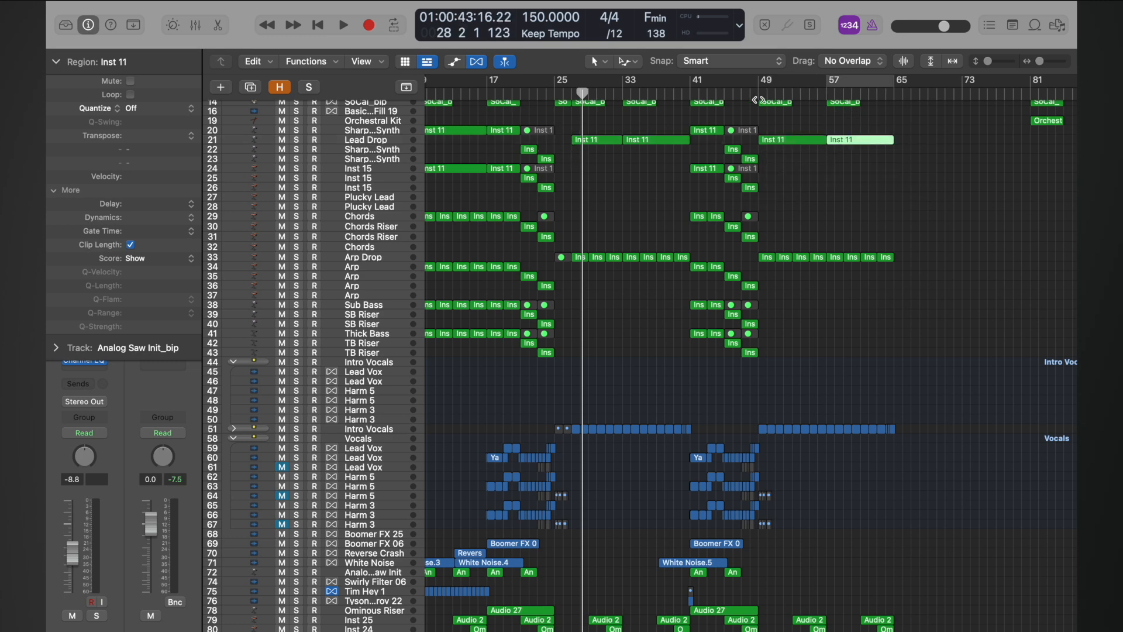
Step: Play the full mix from just before bar 49 to bar 58 with the Lead Drop included
scroll(759, 100, "up", 5)
scroll(758, 99, "down", 2)
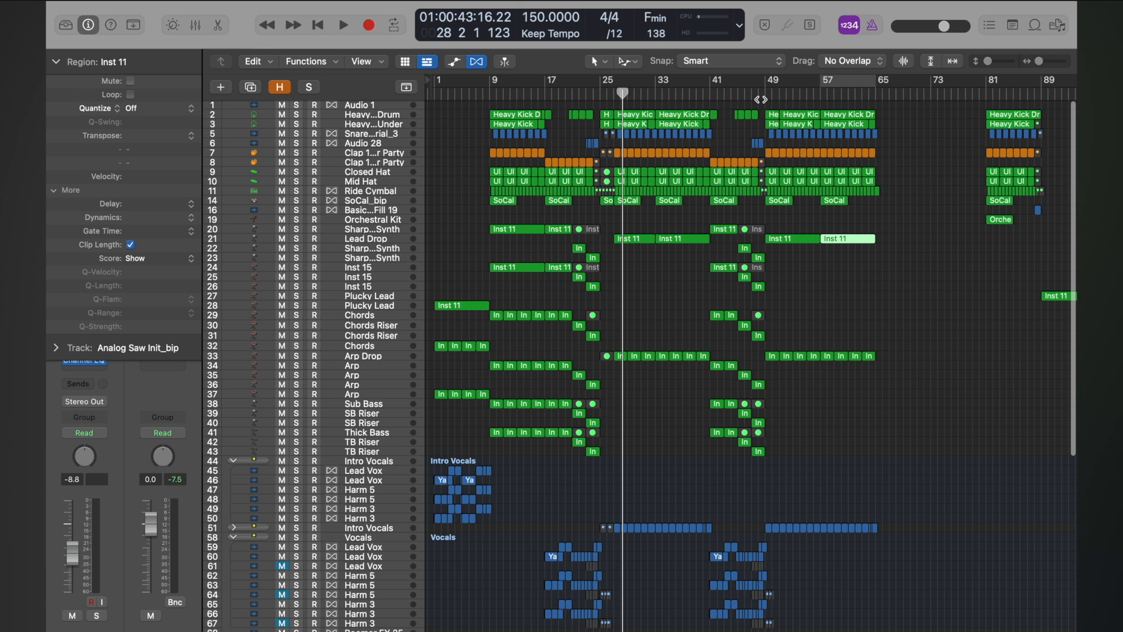
double_click(754, 94)
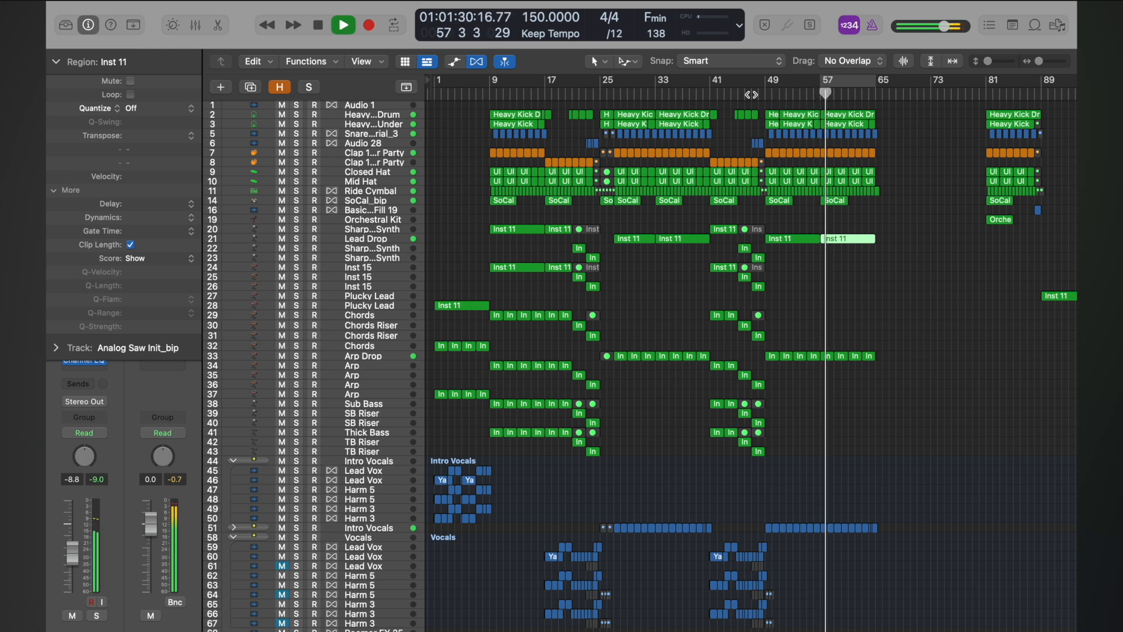
key("space")
Step: Zoom in on the second-drop drum tracks and listen to bar 56
scroll(847, 185, "up", 10)
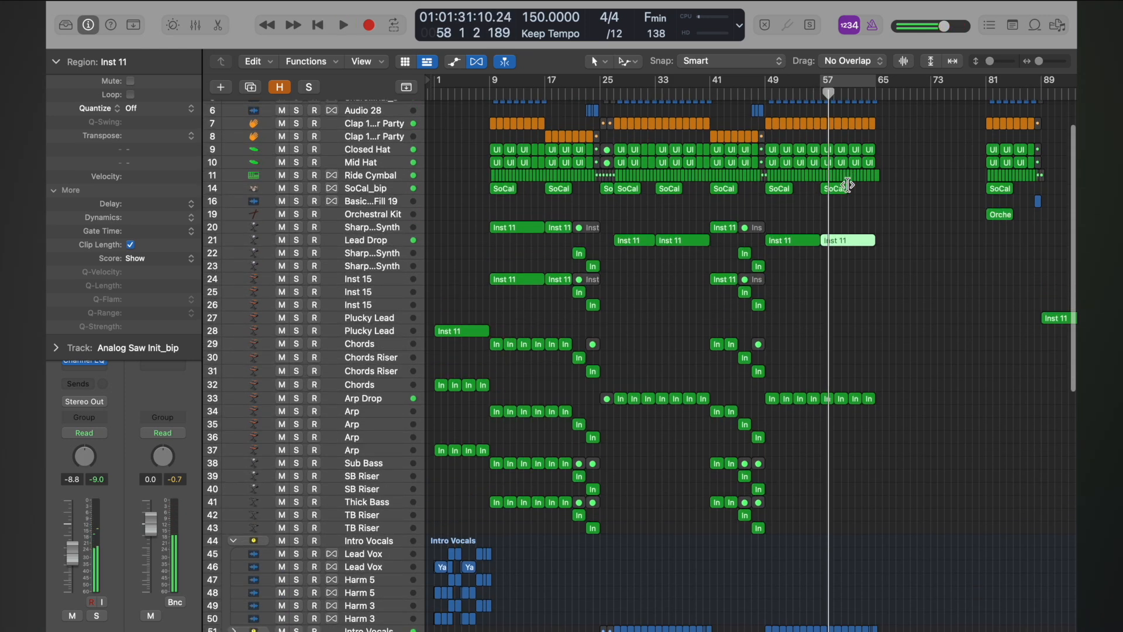
scroll(848, 185, "up", 6)
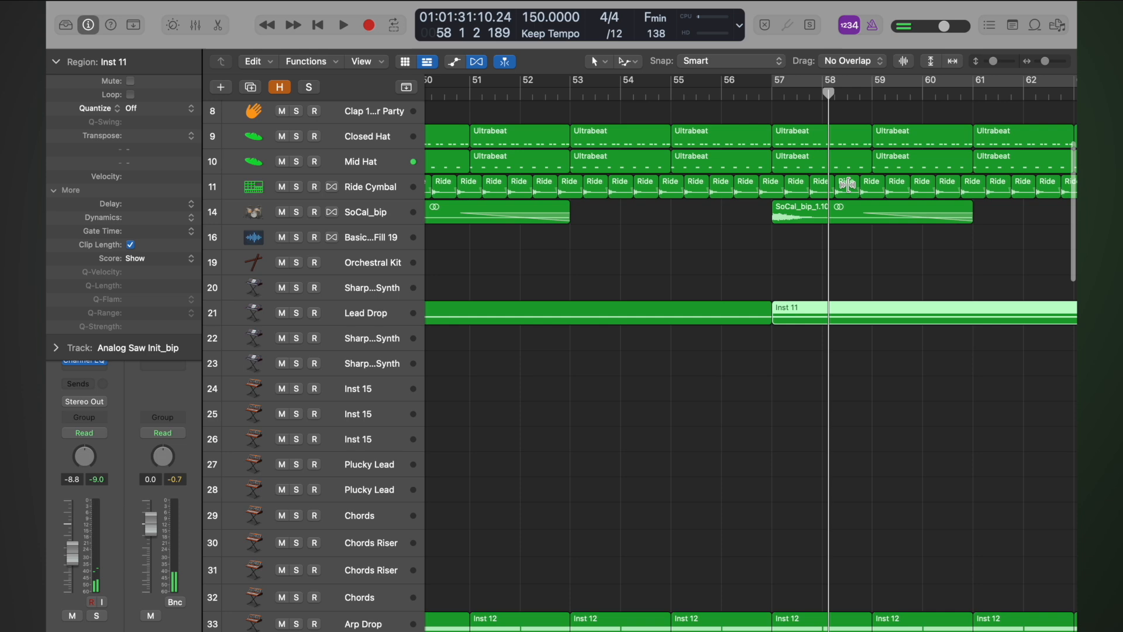
left_click(723, 93)
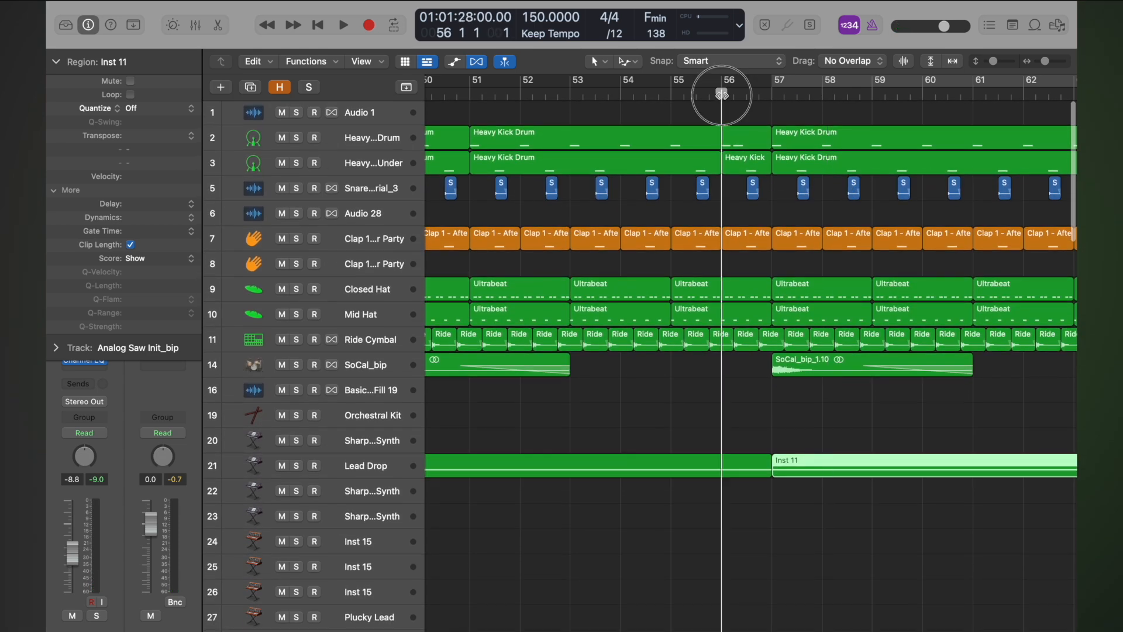
key("space")
key("space")
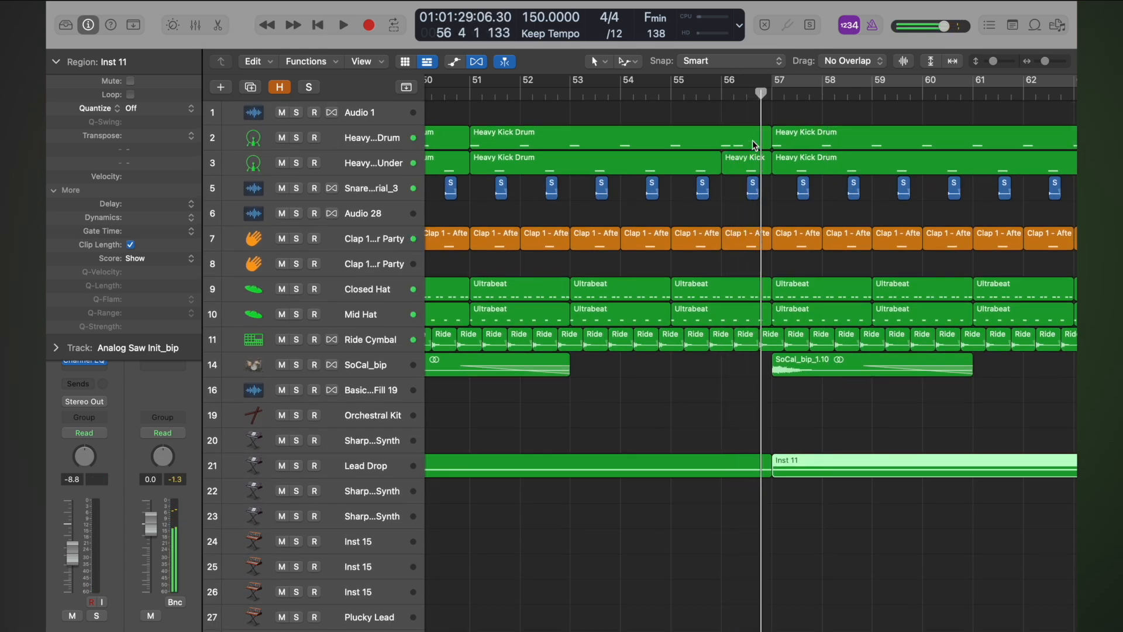
Step: Open the Heavy Kick Drum region ending at bar 57 on track 2 in the Piano Roll and play its kicks from bar 56
double_click(752, 140)
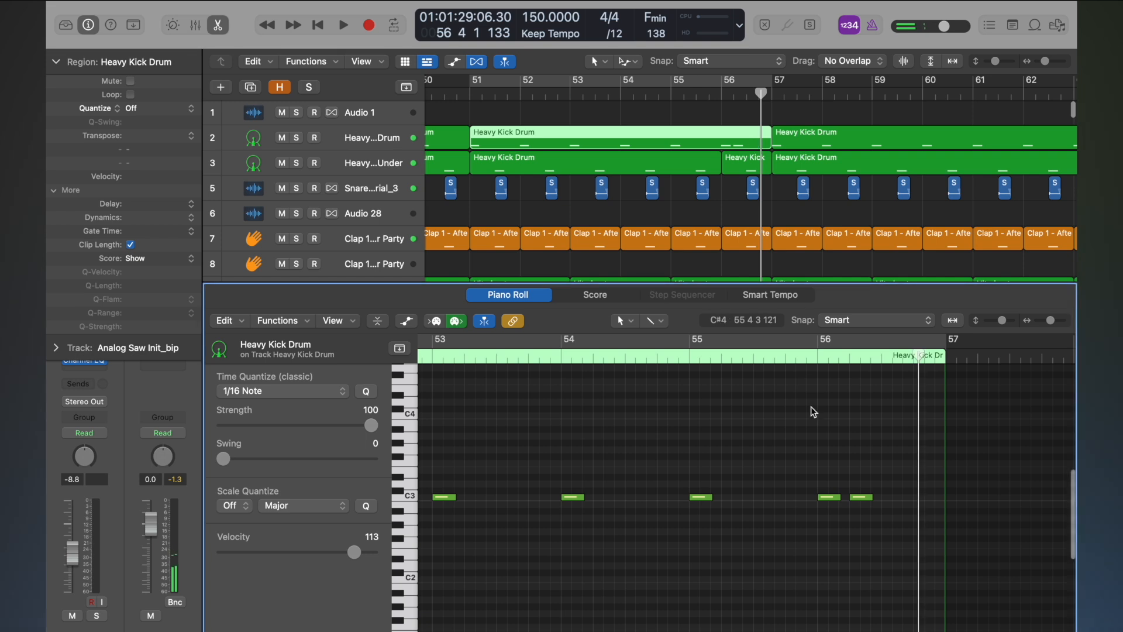
key("space")
left_click(771, 360)
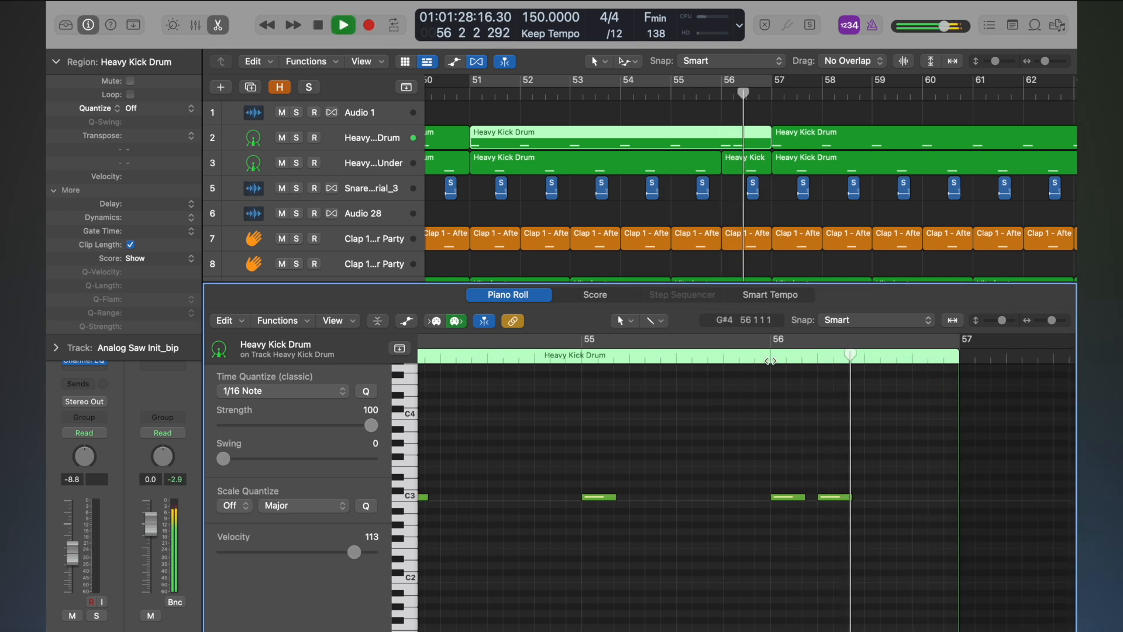
left_click(842, 506)
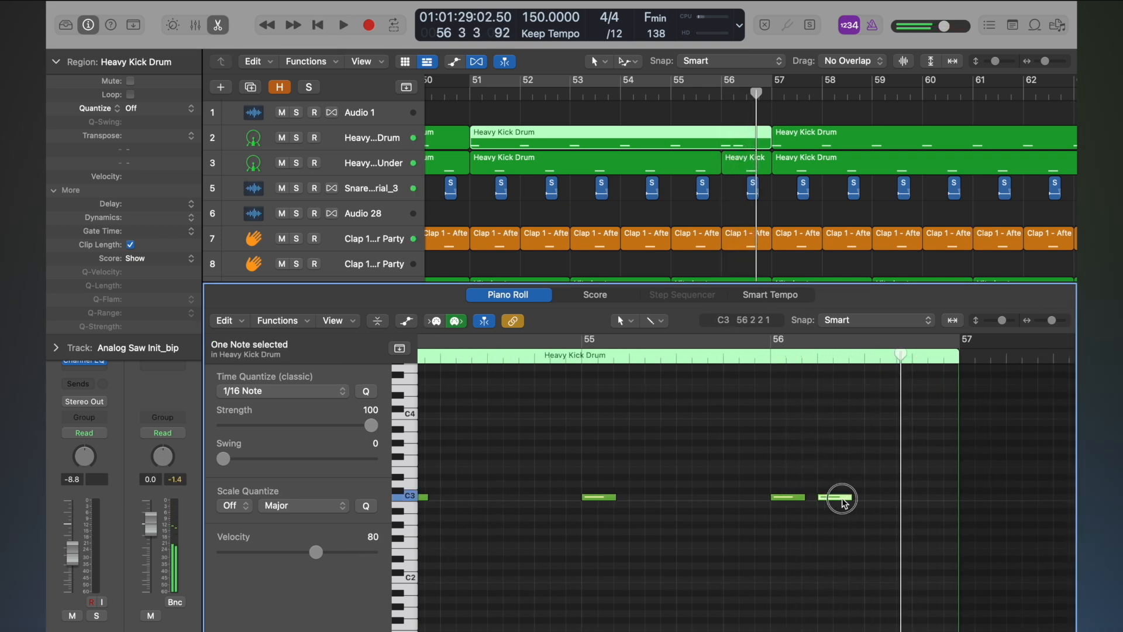
Step: Add two short consecutive C3 kick notes late in bar 56, starting at 56 3 3
left_click(906, 498)
left_click_drag(907, 504, 905, 507)
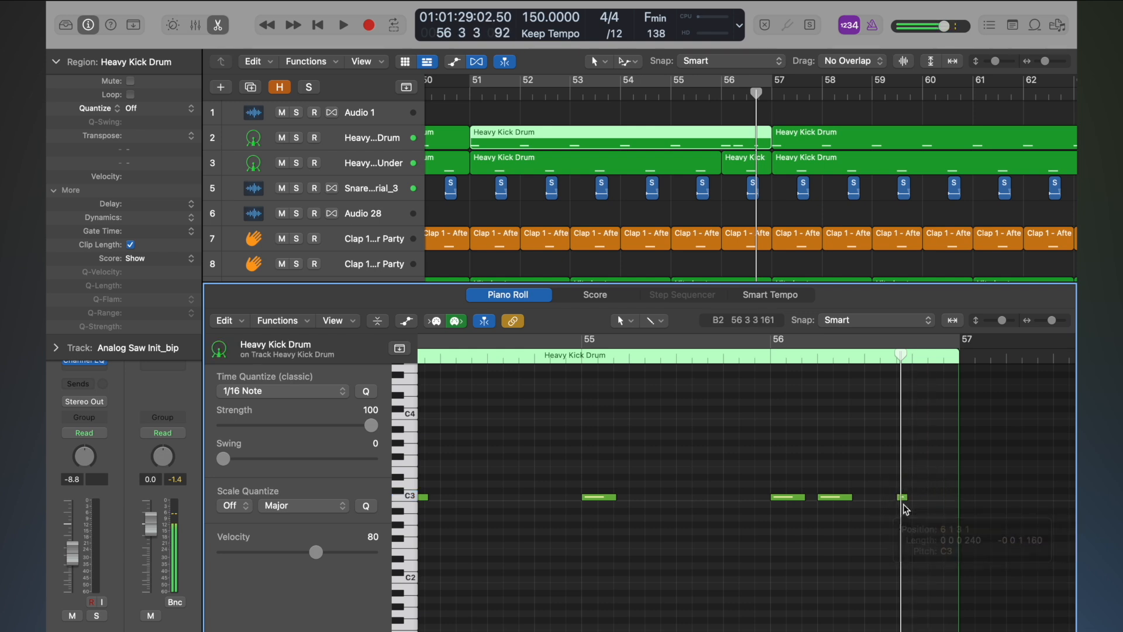
left_click(904, 498)
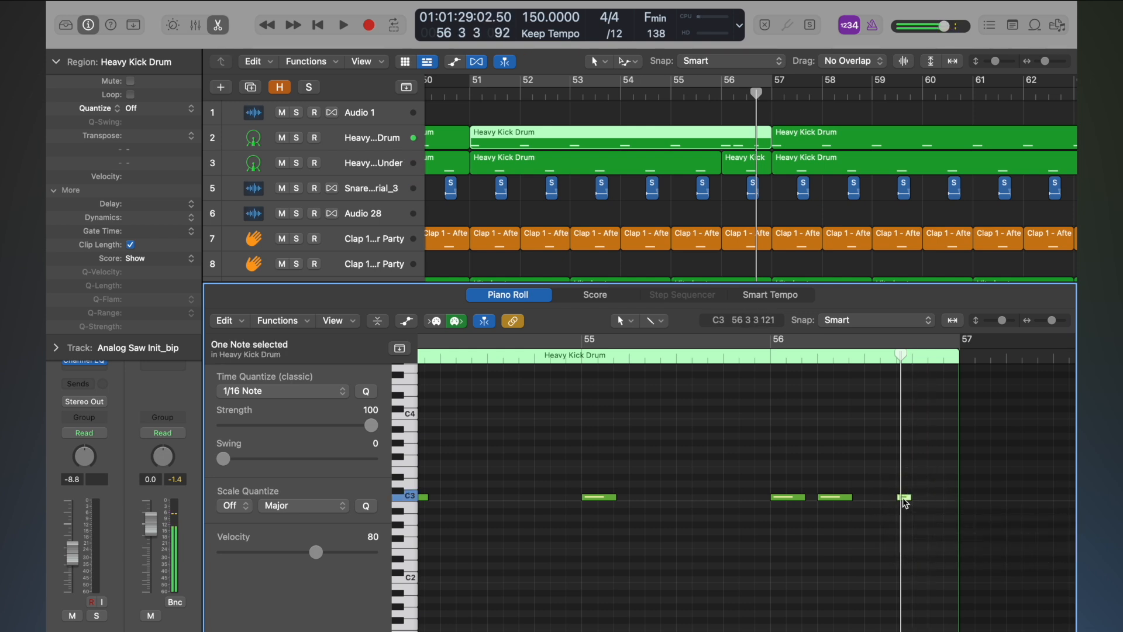
left_click(910, 498, "alt")
left_click_drag(910, 498, 919, 497)
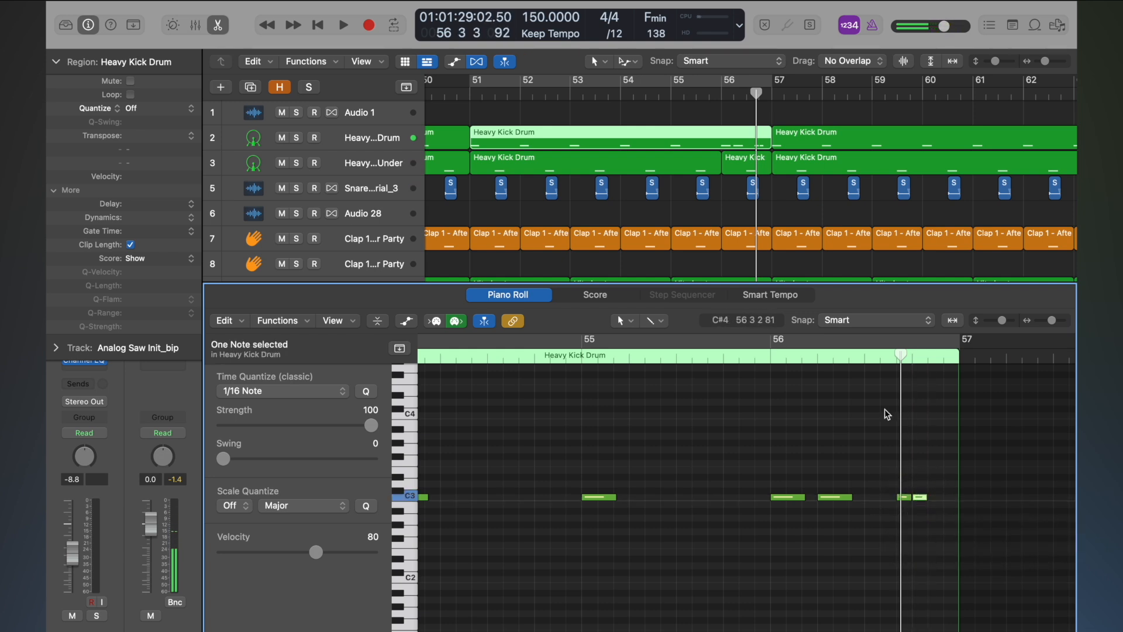
Step: Play bar 56 to check the fill and copy the two short kick notes to position 56 4 2 1
key("space")
left_click(763, 362)
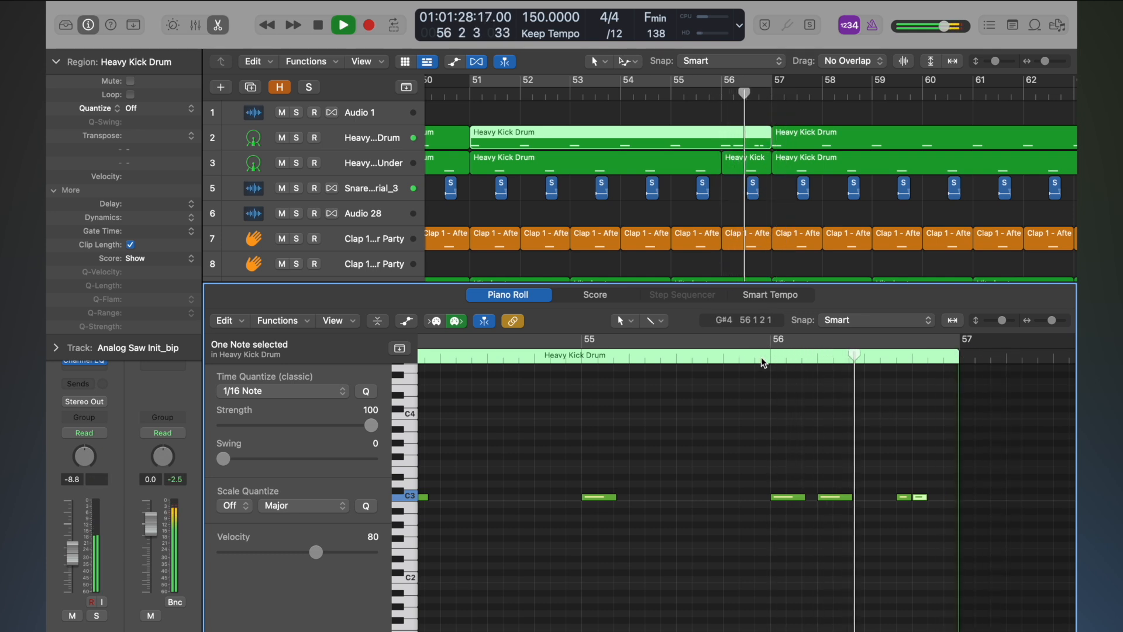
key("space")
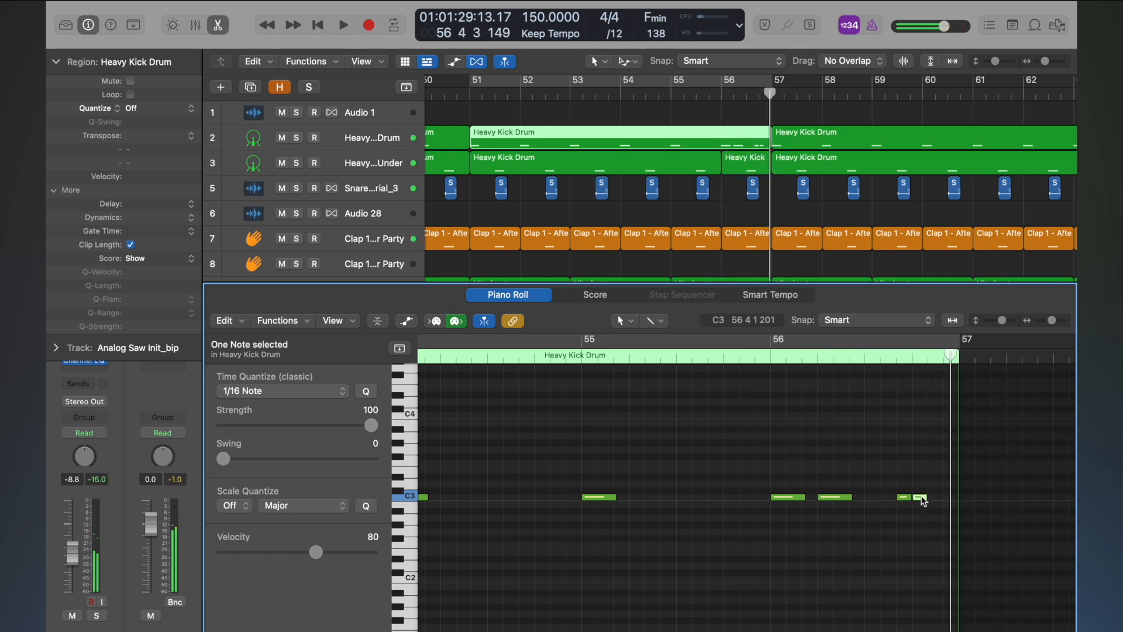
left_click(906, 503)
left_click_drag(904, 502, 947, 498)
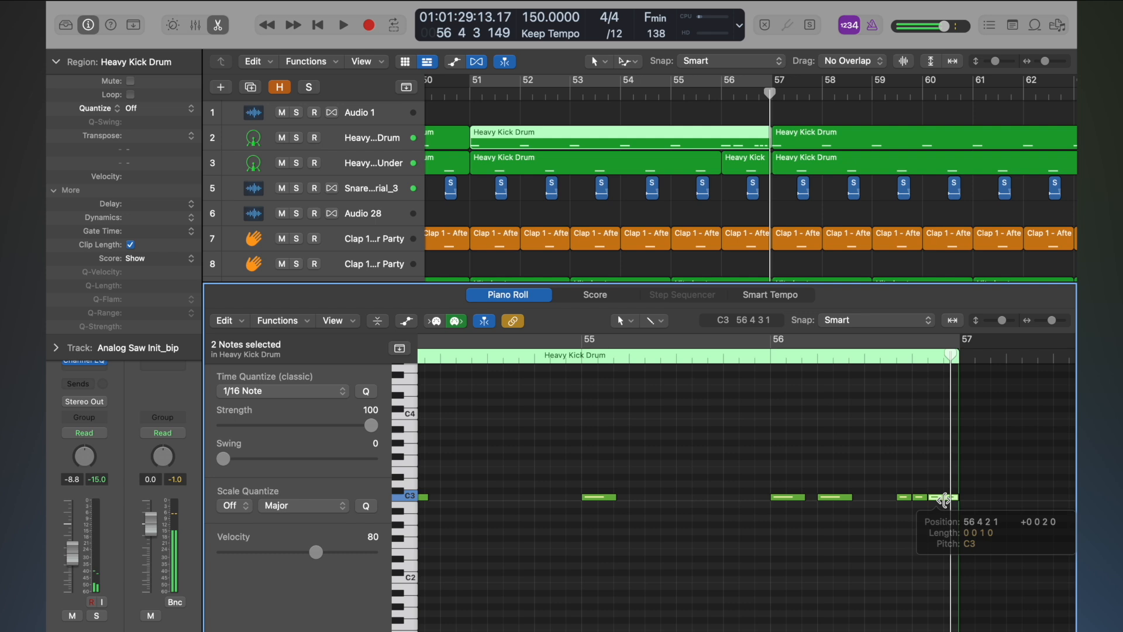
Step: Play the new kick fill from just before bar 56, and the end of the second drop from bar 64 to bar 65
double_click(717, 93)
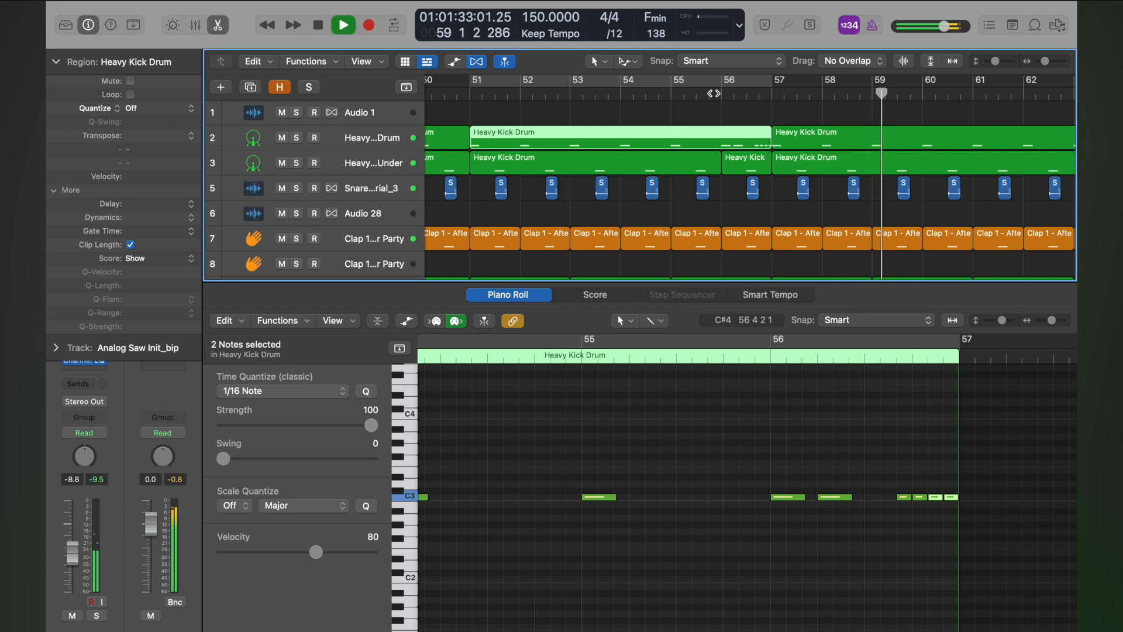
key("super+Left")
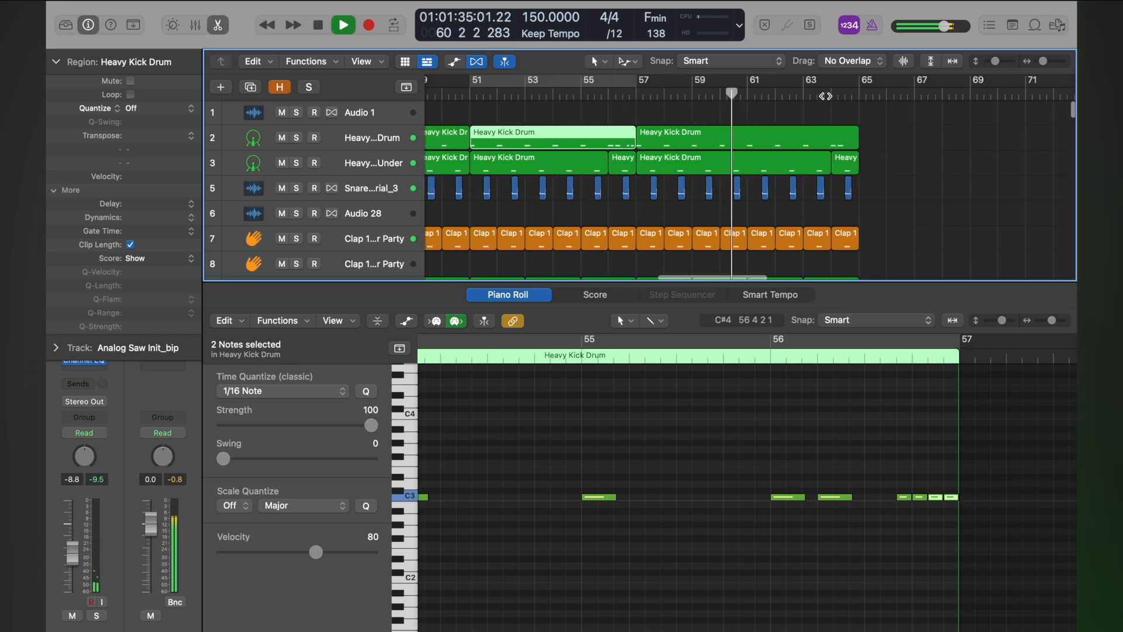
left_click(830, 95)
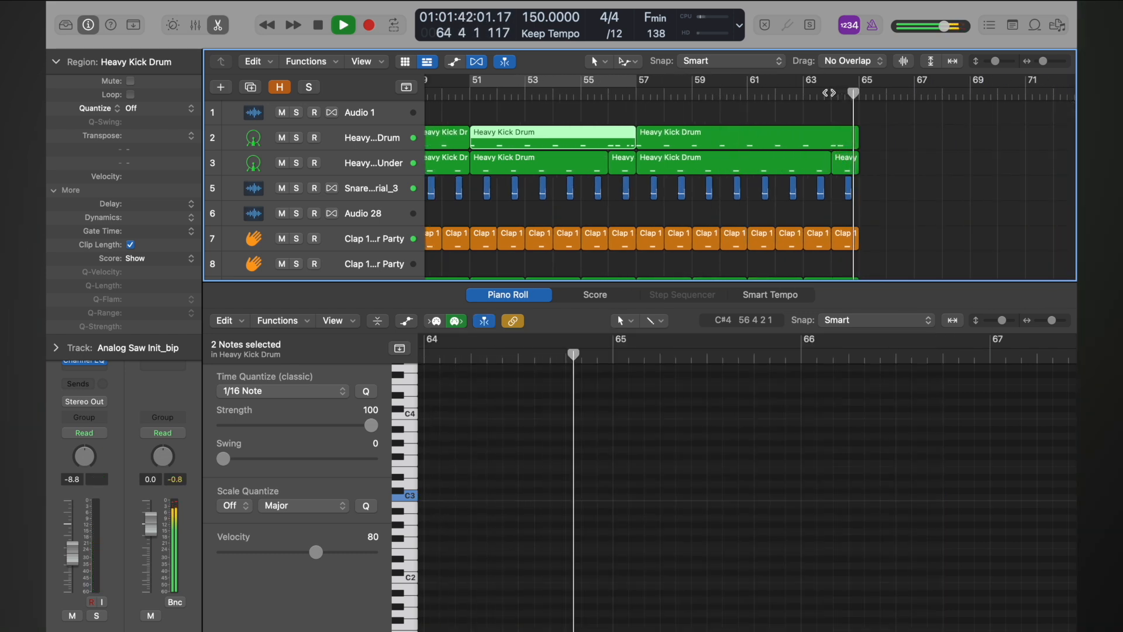
left_click(829, 94)
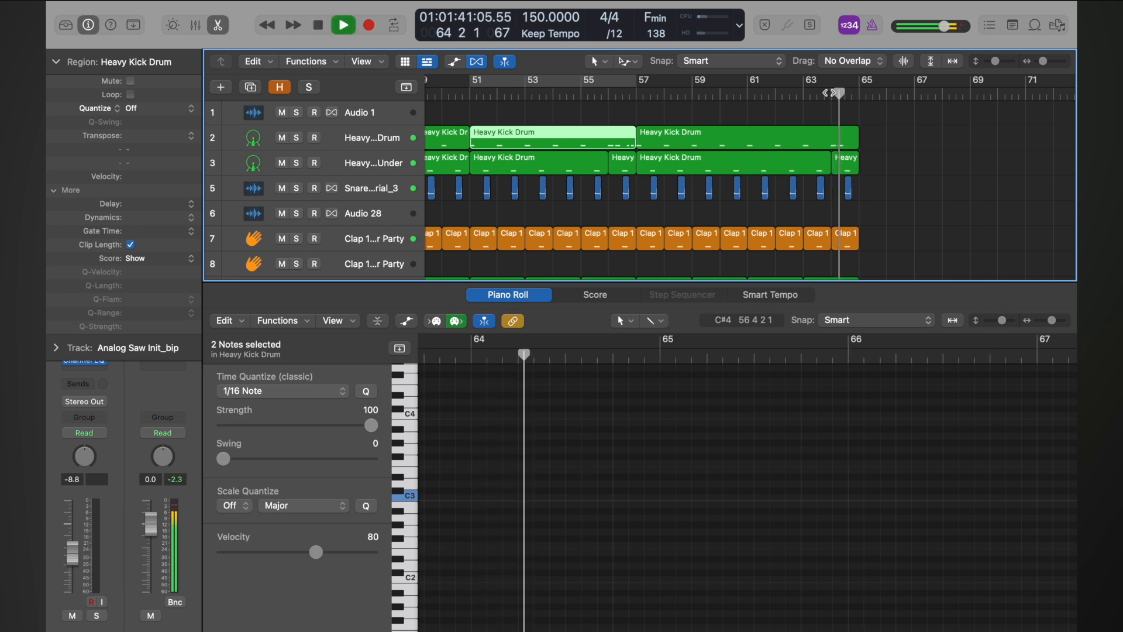
key("space")
Step: Review the drum arrangement around both drops, clear the region selection and briefly play the empty section from bar 65
key("super+Left")
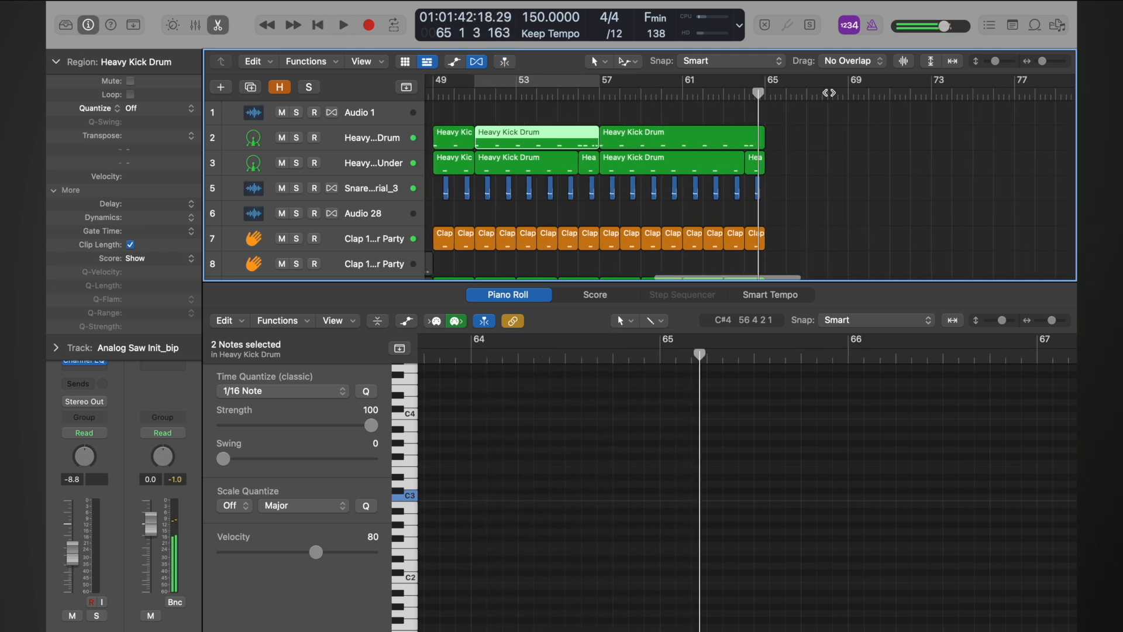
key("super+Left")
key("super+Left")
key("super+Left")
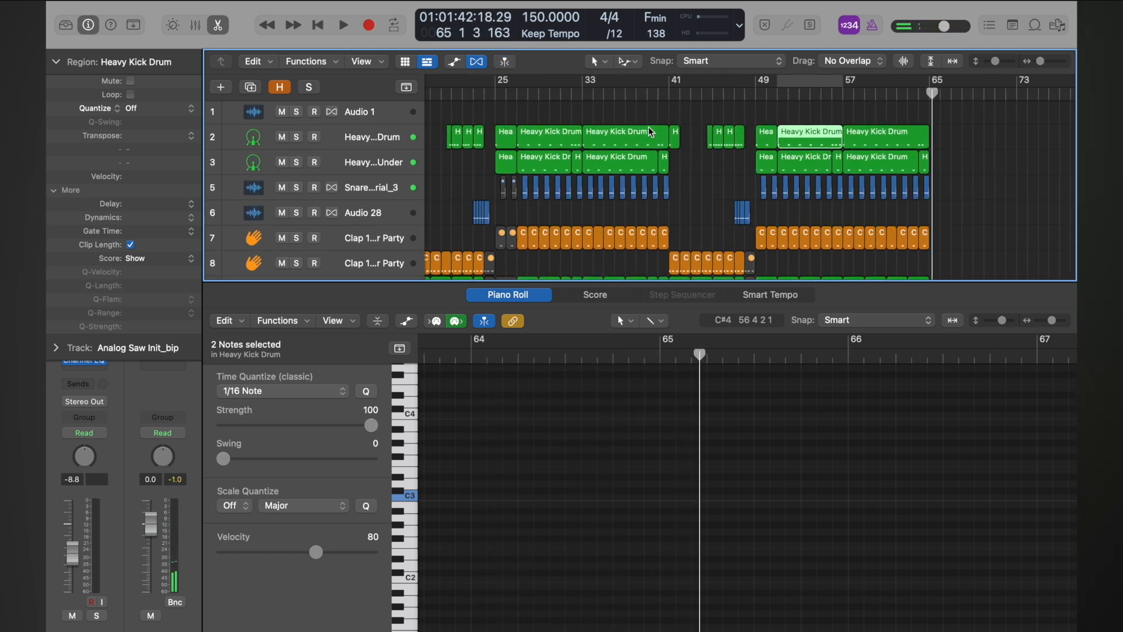
key("super+Right")
key("super+Right")
key("super+Right")
scroll(649, 130, "left", 3)
left_click(619, 104)
key("space")
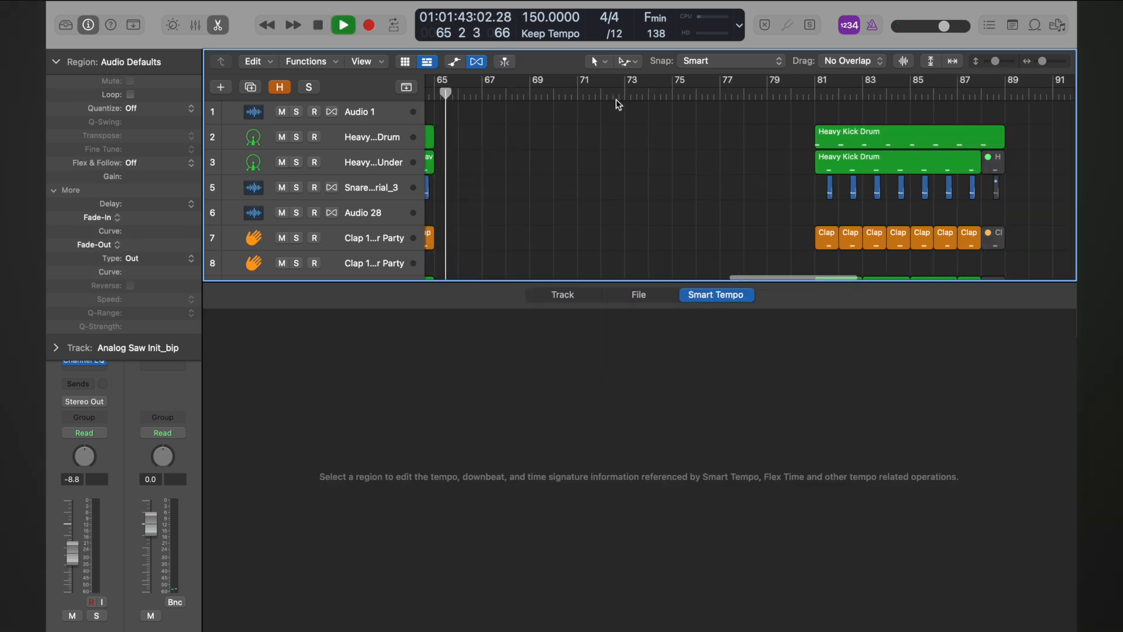
key("space")
Step: Play the end of the first drop from just before bar 40 into bar 41 and close the editor
scroll(616, 104, "left", 10)
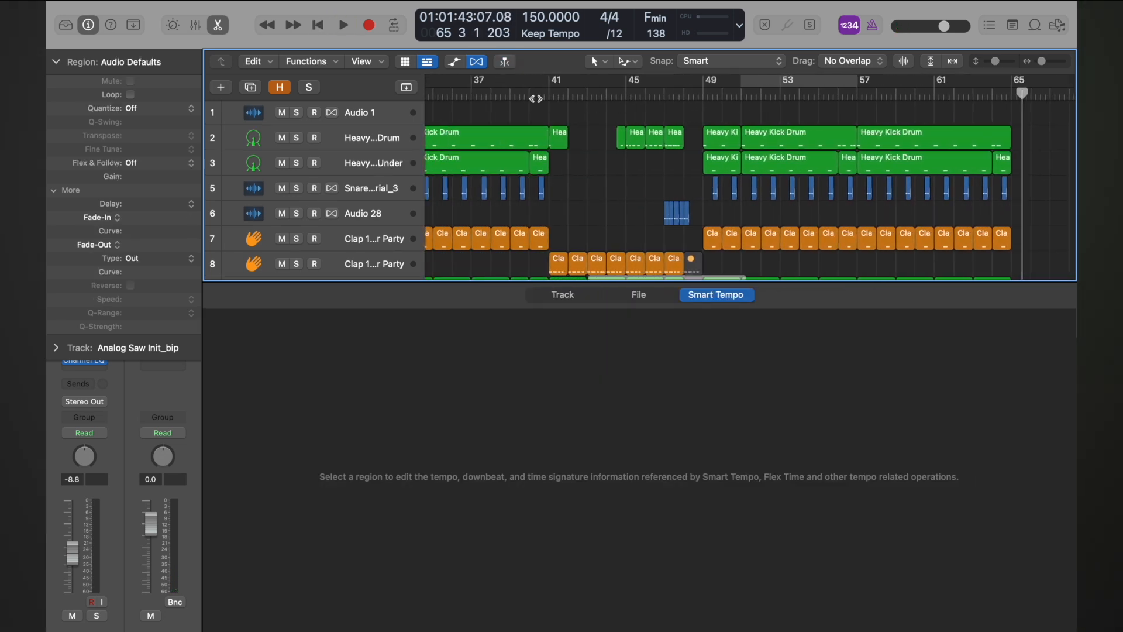
left_click(528, 95)
key("space")
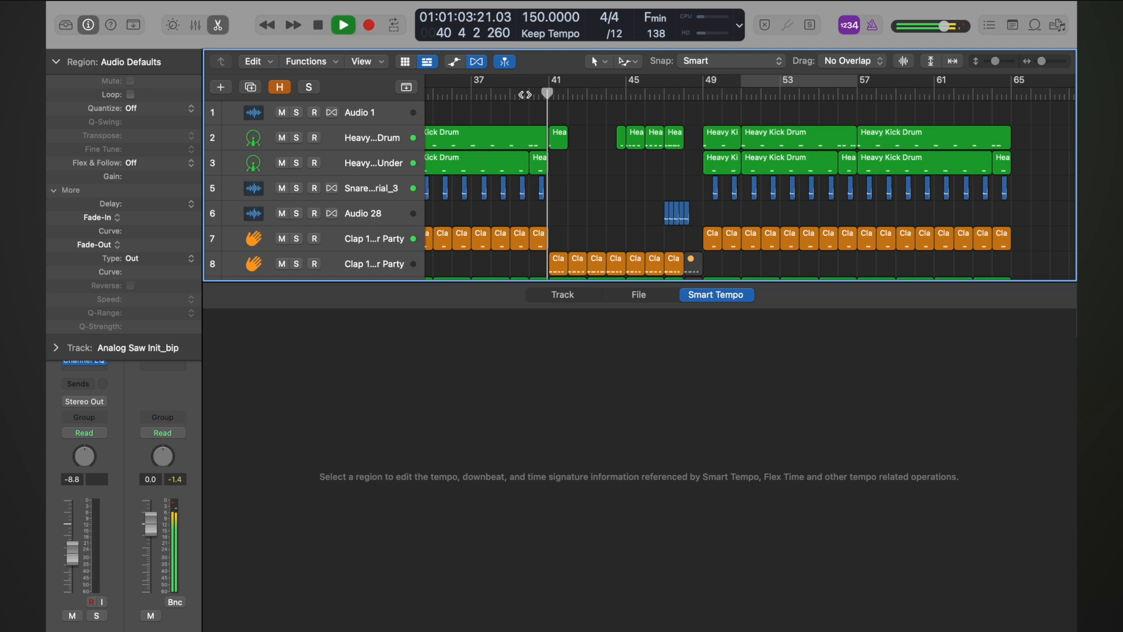
key("super+Left")
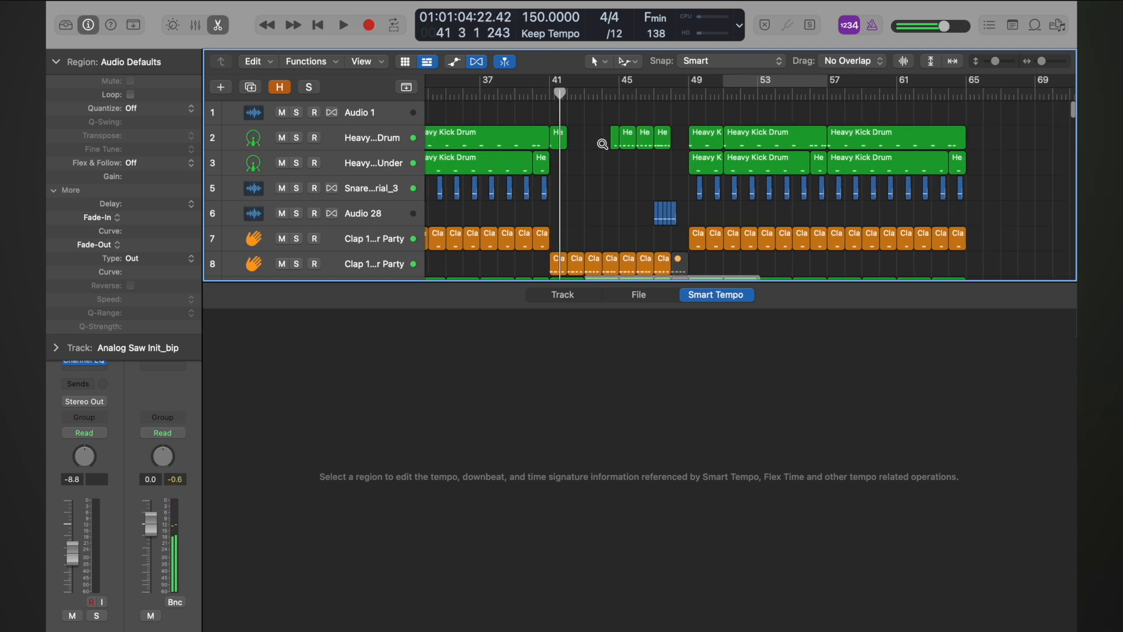
key("e")
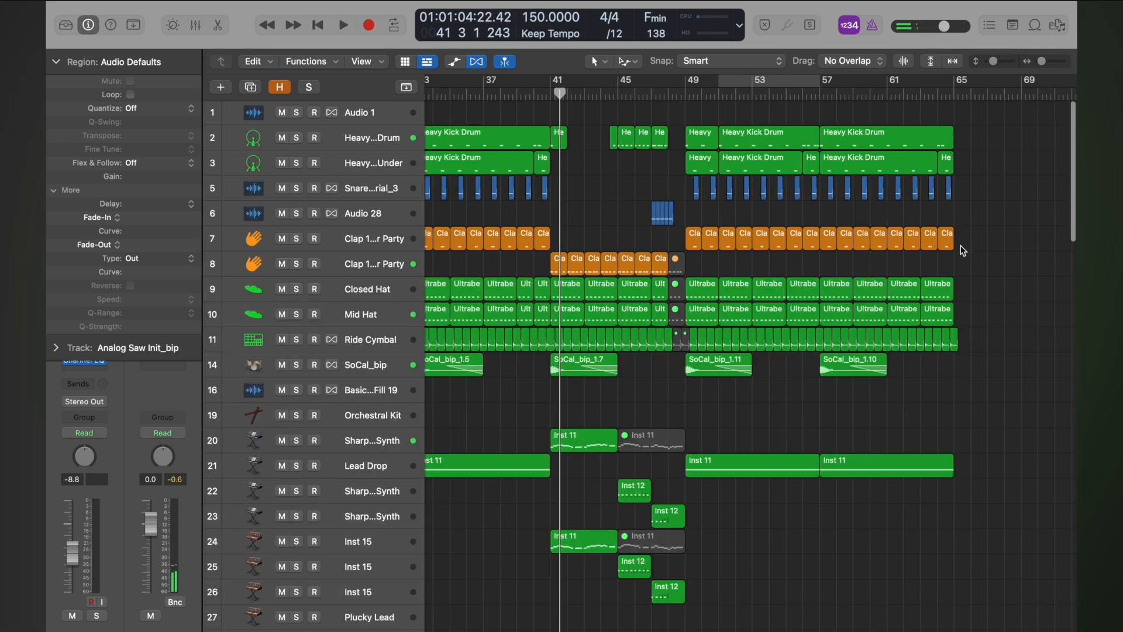
Step: Play the second drop from just before bar 49 until it ends at bar 65
key("super+Left")
key("super+Left")
key("super+Left")
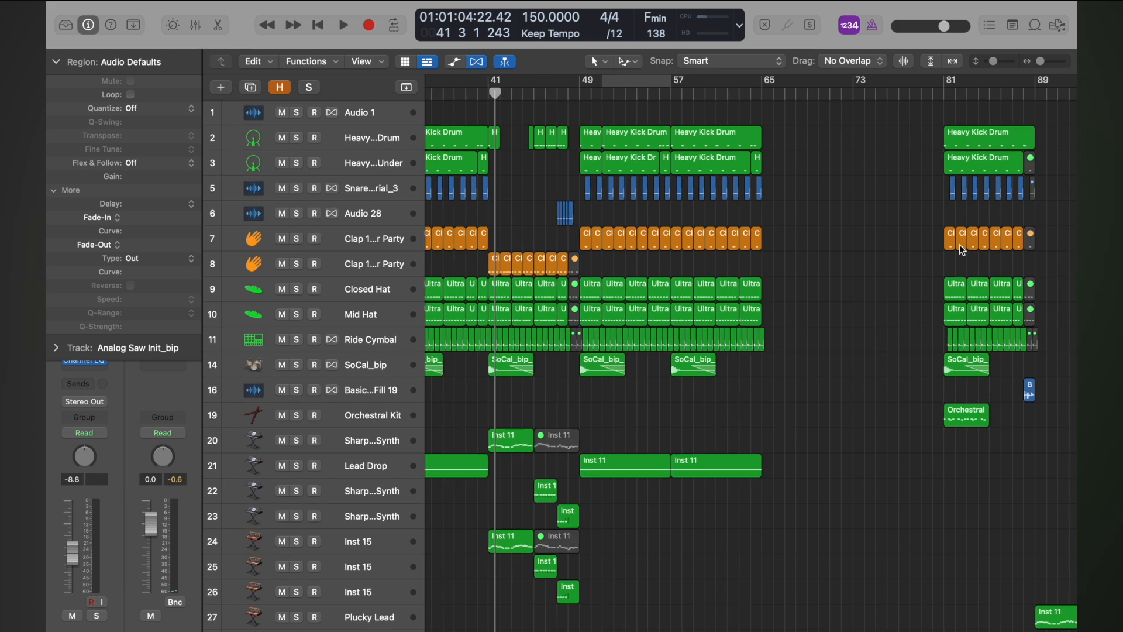
key("super+Up")
left_click(580, 94)
key("space")
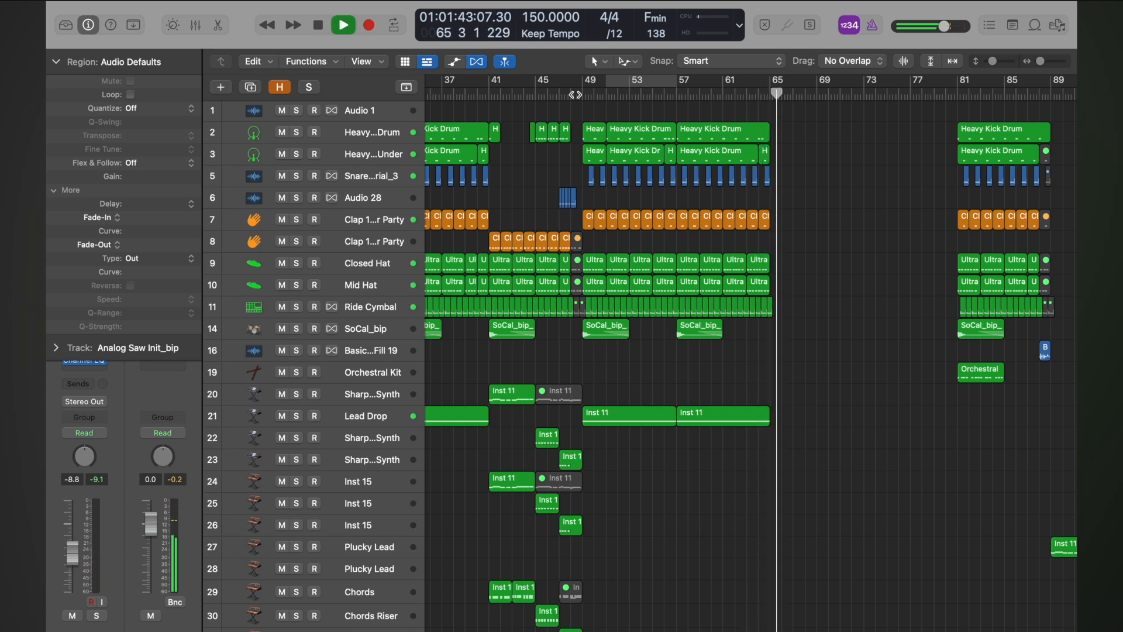
key("space")
Step: Examine the whole arrangement across all tracks, from the drums down to the vocals and effects, for intro elements missing from the drops
key("super+Left")
key("super+Left")
key("super+Up")
key("super+Up")
key("super+Up")
key("super+Up")
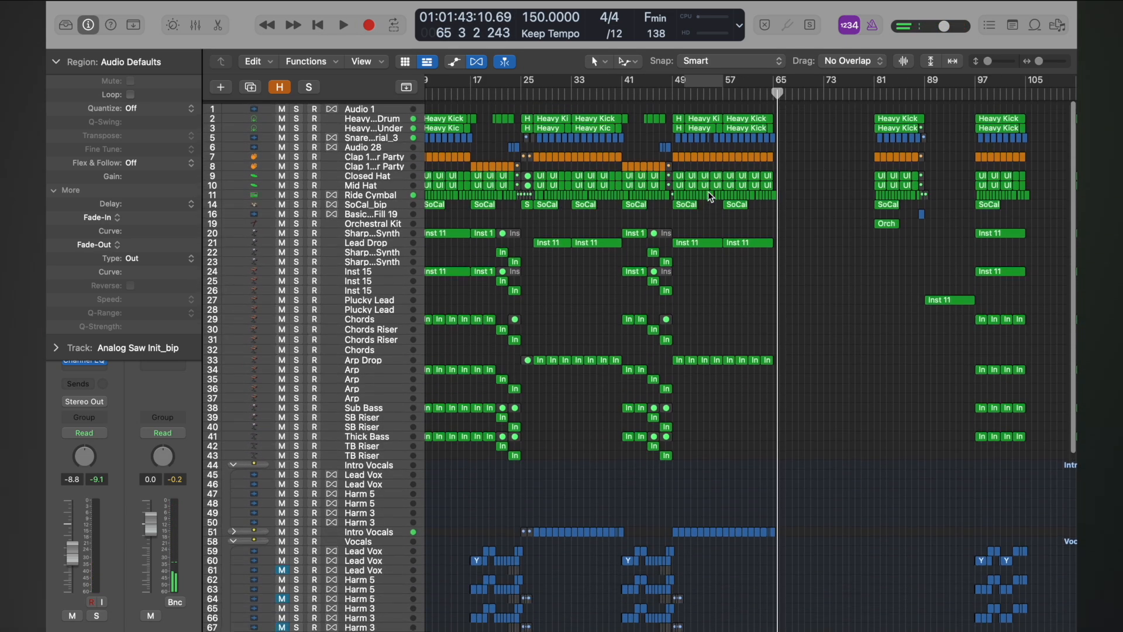
scroll(708, 191, "down", 10)
scroll(707, 191, "up", 5)
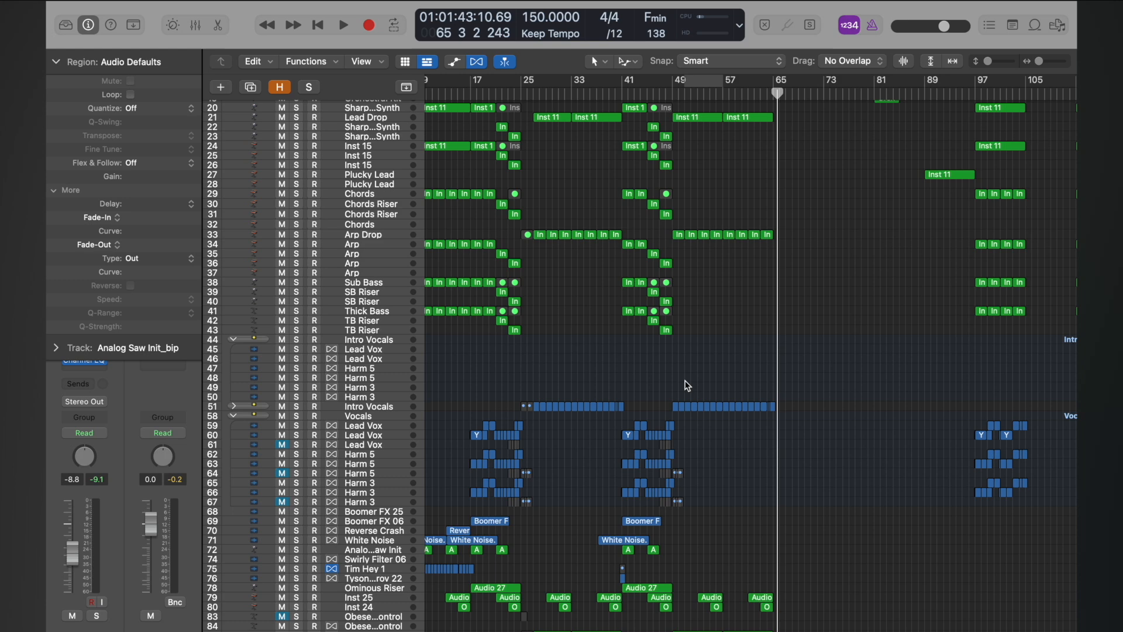
scroll(686, 383, "left", 3)
scroll(685, 383, "up", 5)
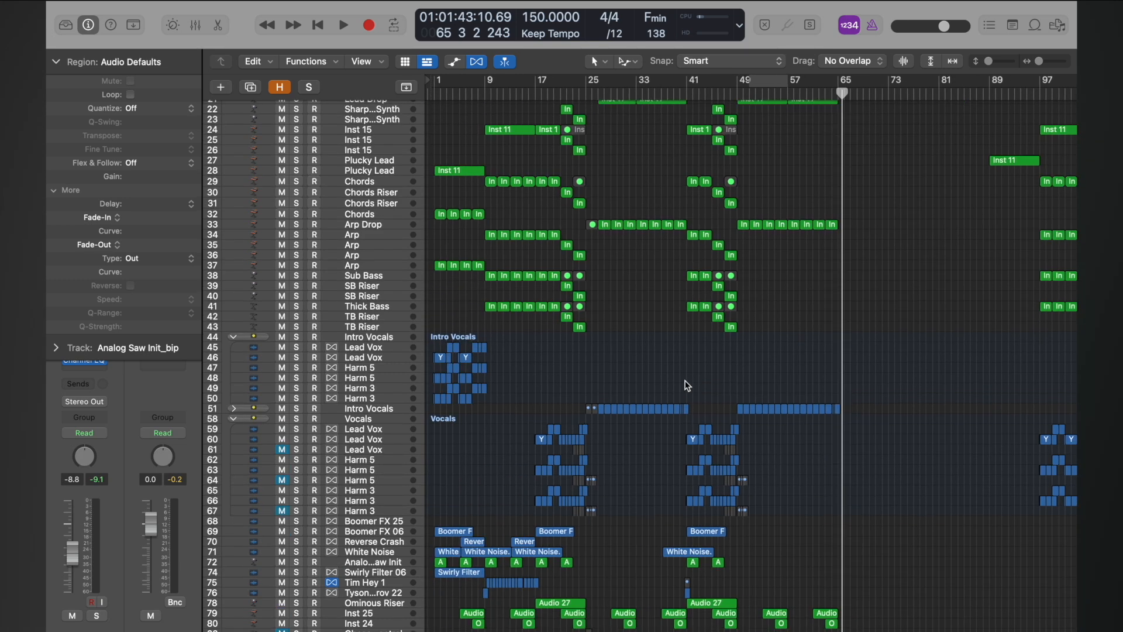
scroll(686, 382, "down", 5)
scroll(686, 382, "left", 10)
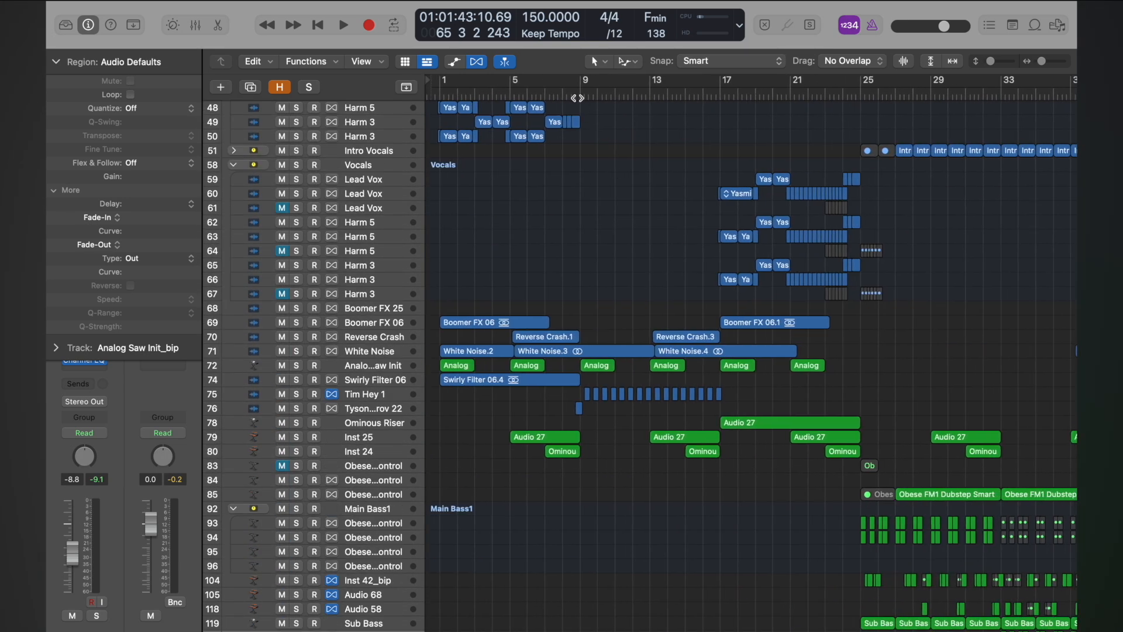
Step: Play from just before bar 9 to bar 11, soloing the Tim Hey 1 track briefly to hear its chants
double_click(577, 94)
left_click(296, 394)
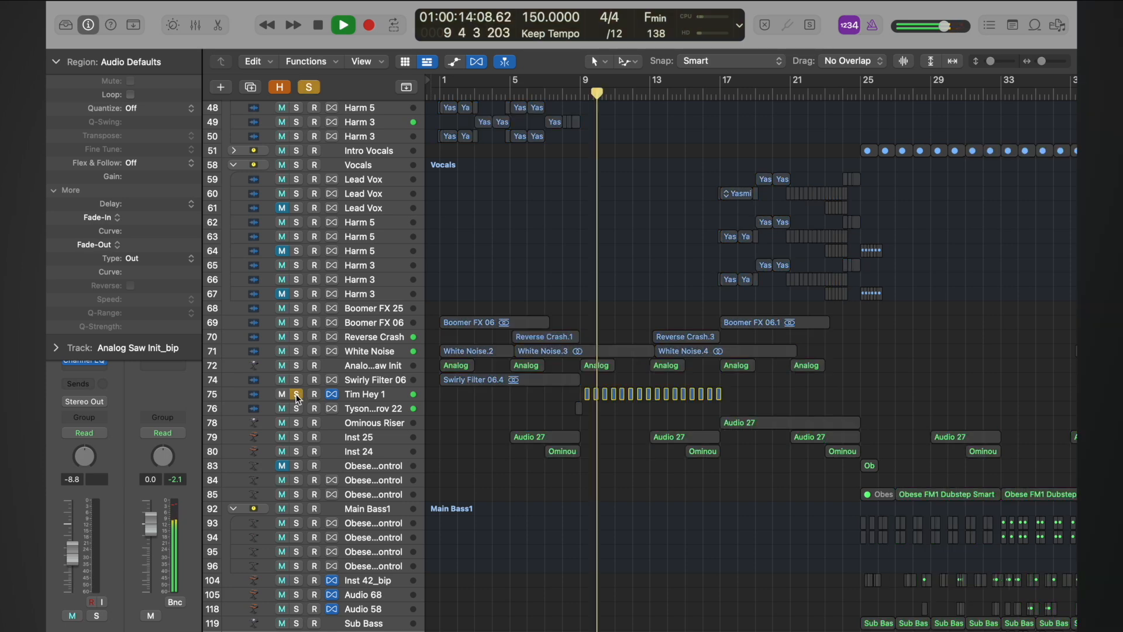
left_click(296, 394)
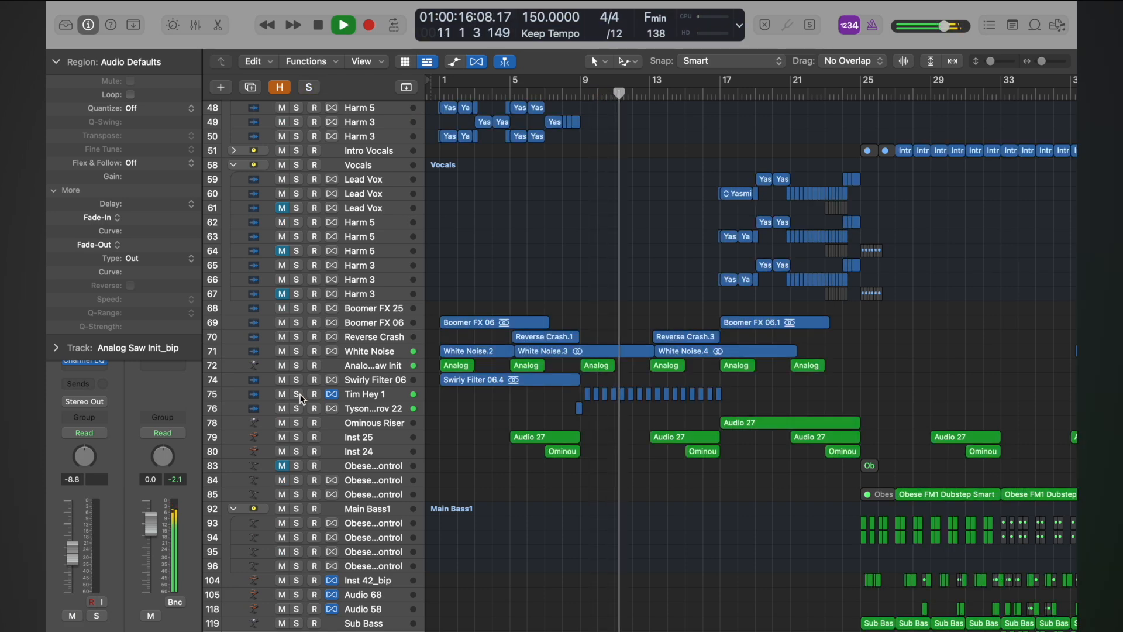
key("space")
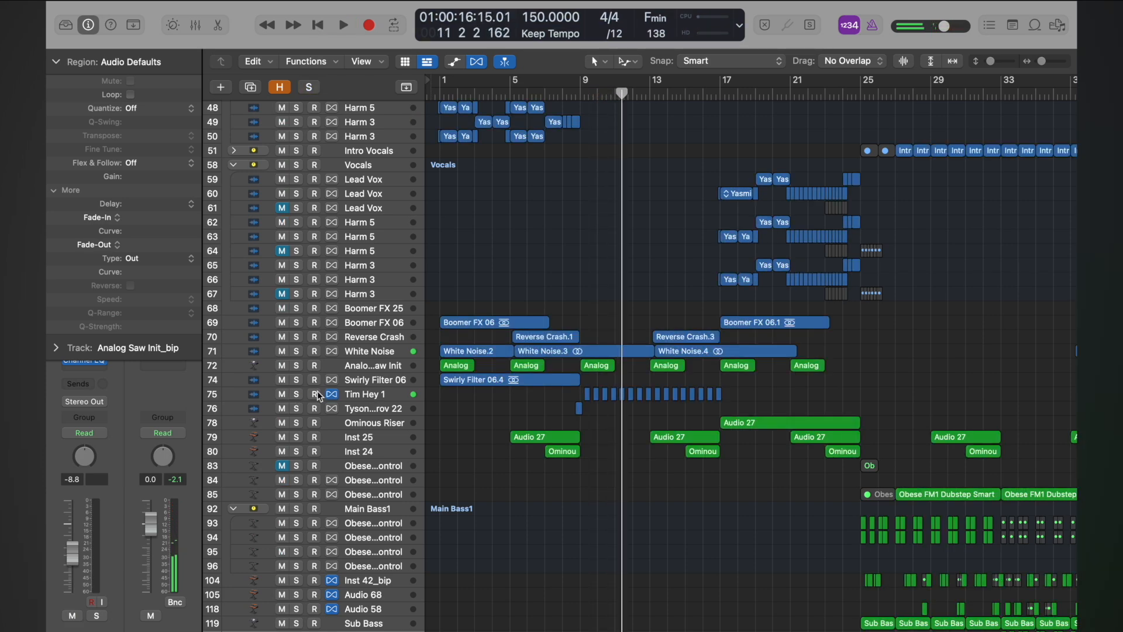
Step: Add a duplicate of the Tim Hey 1 track and fill it with copies of the hey regions from bar 25 to bar 41
left_click(364, 392)
key("super+d")
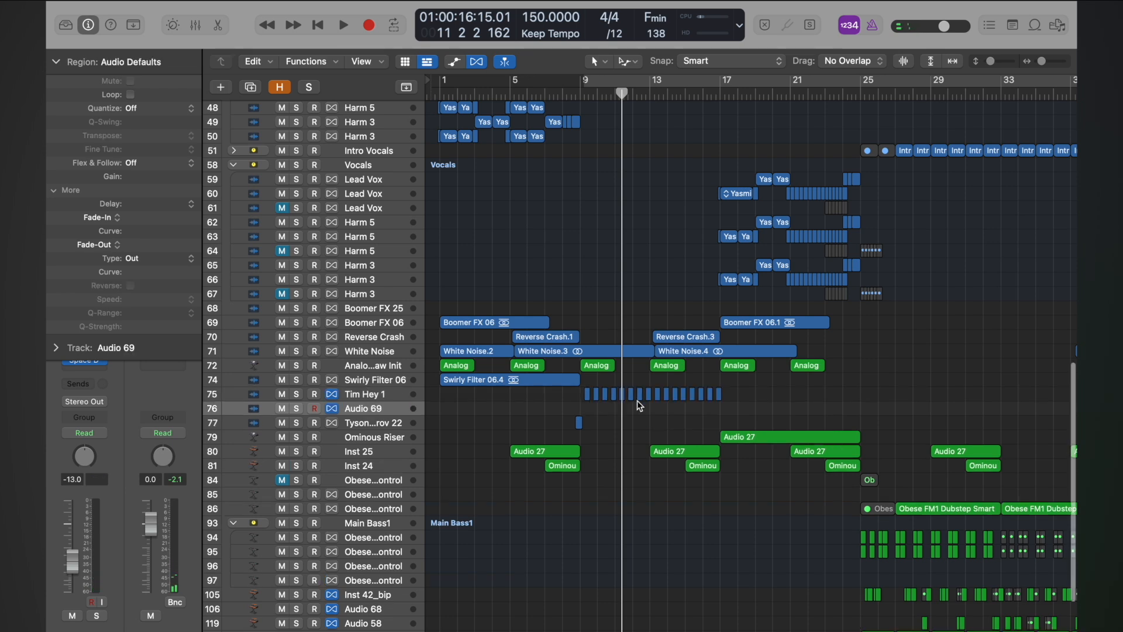
scroll(637, 400, "down", 3)
left_click_drag(636, 400, 871, 407)
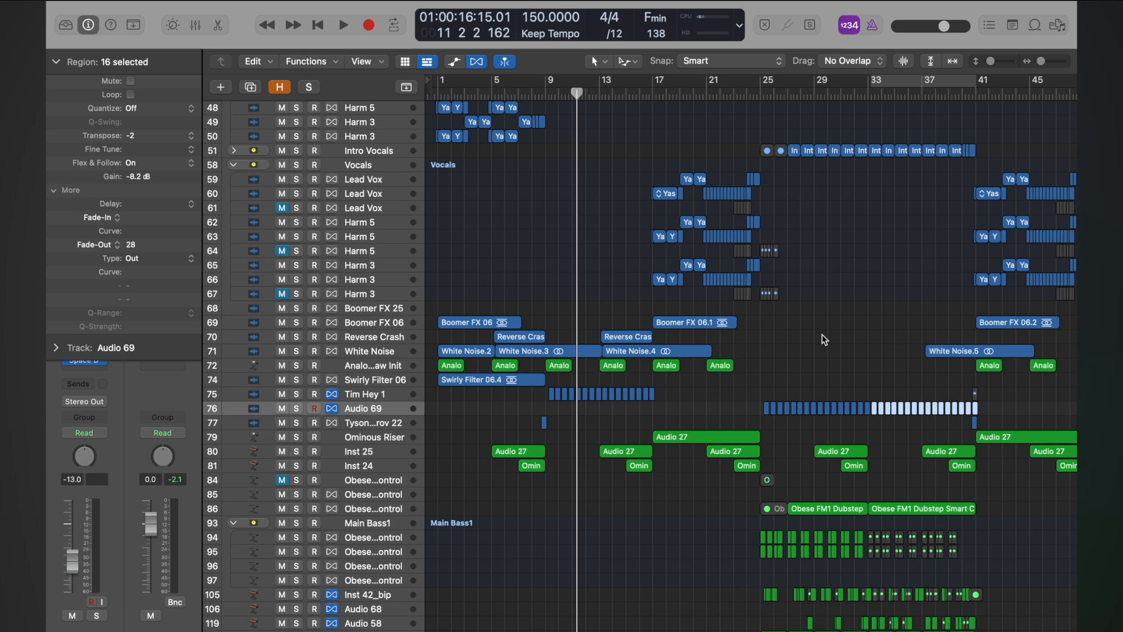
Step: Play the first drop from bar 25 and mute the first four hey regions on the duplicated track
scroll(822, 335, "up", 3)
left_click(706, 99)
key("space")
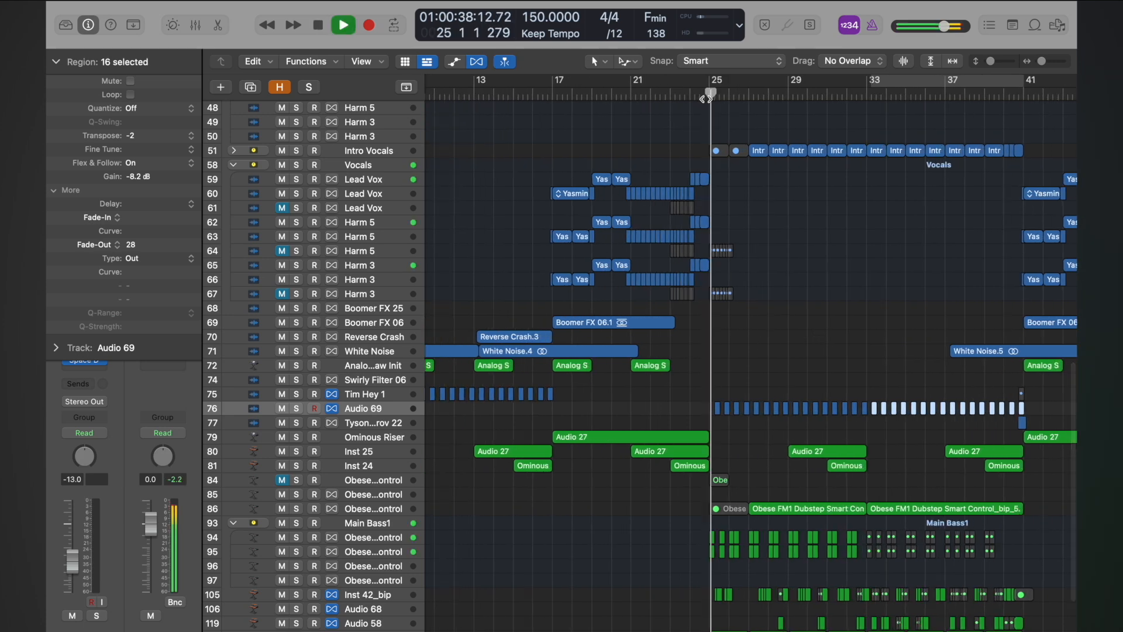
left_click_drag(620, 411, 686, 421)
key("ctrl+m")
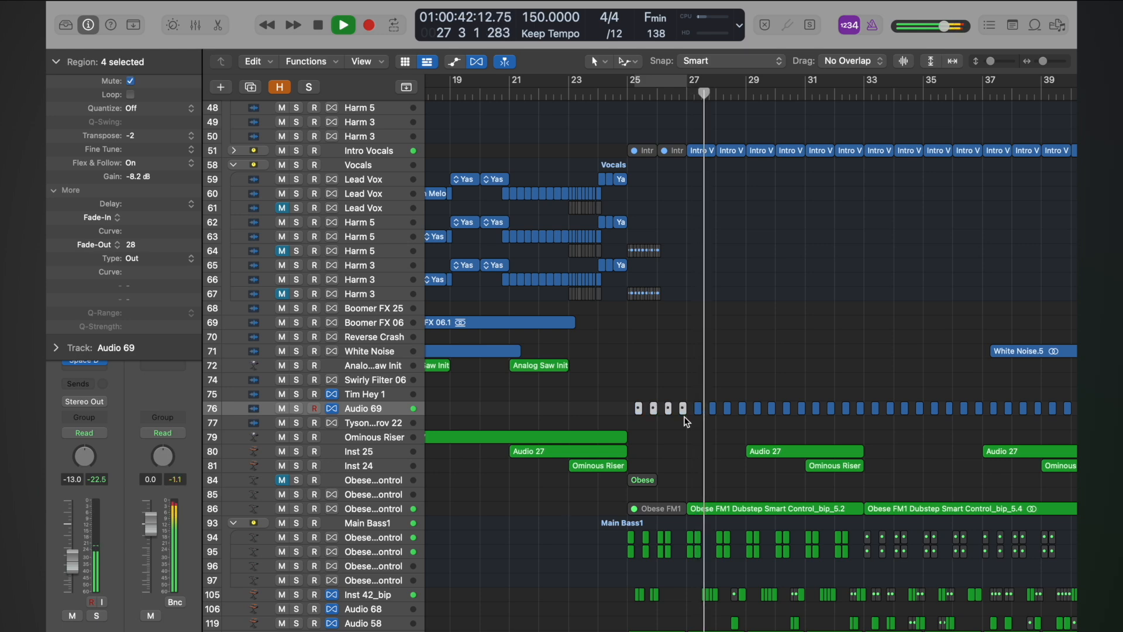
Step: Play the first drop with its added hey chants from just before bar 25 to bar 32
left_click(625, 95)
scroll(624, 95, "down", 1)
scroll(624, 94, "down", 2)
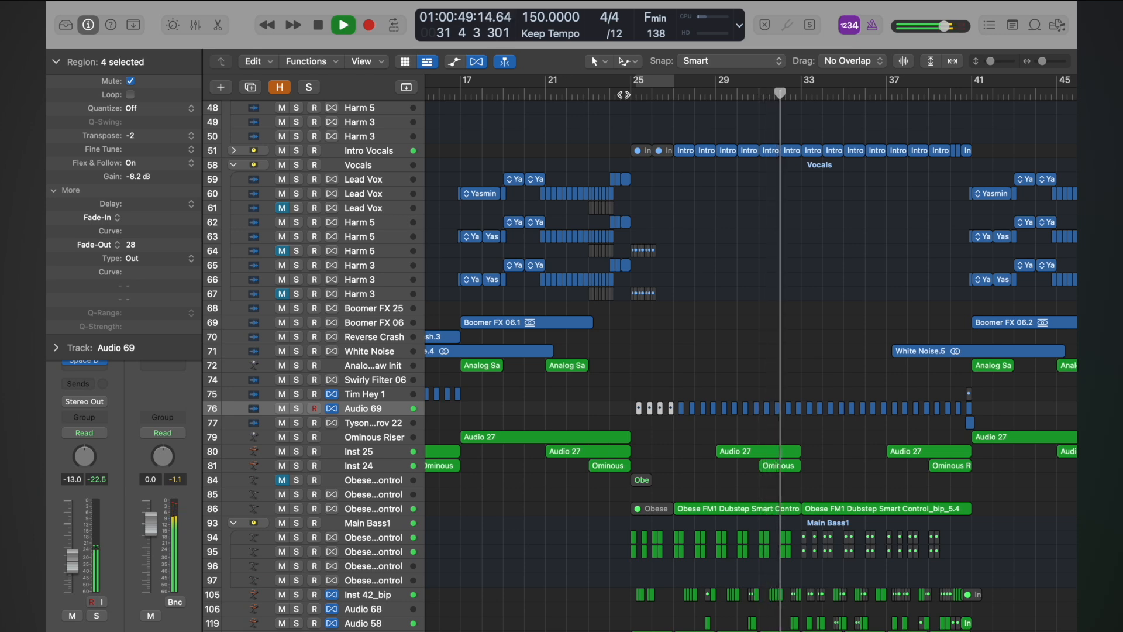
key("space")
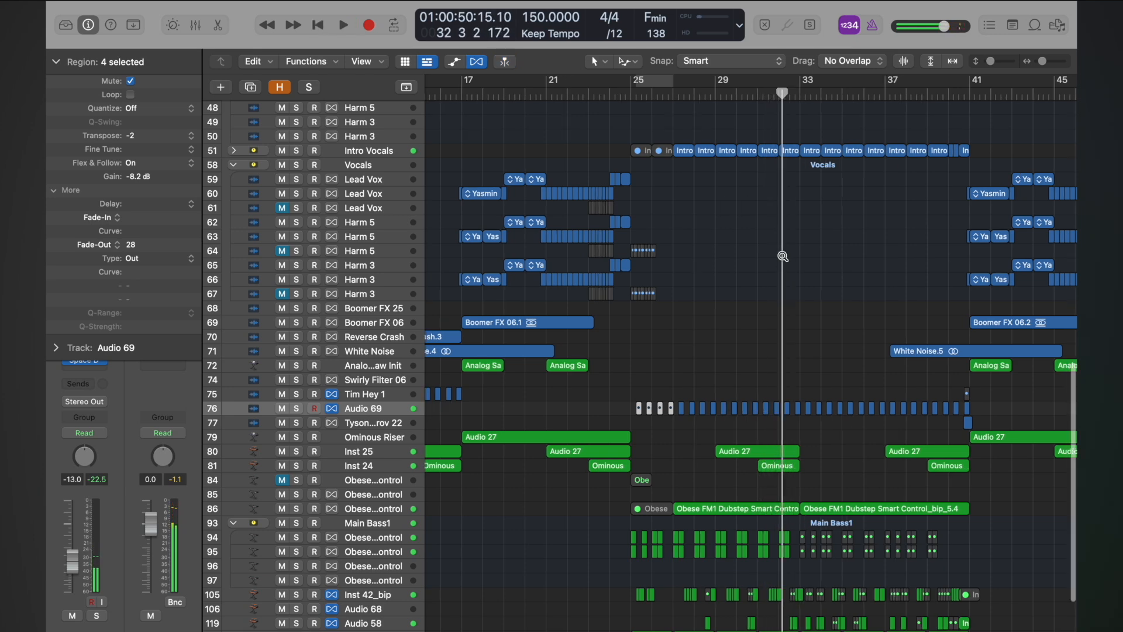
Step: Copy the first drop's hey regions to the second drop from bar 49 to bar 65, and unmute the first four copies
scroll(783, 256, "down", 3)
scroll(929, 381, "down", 3)
scroll(928, 382, "right", 2)
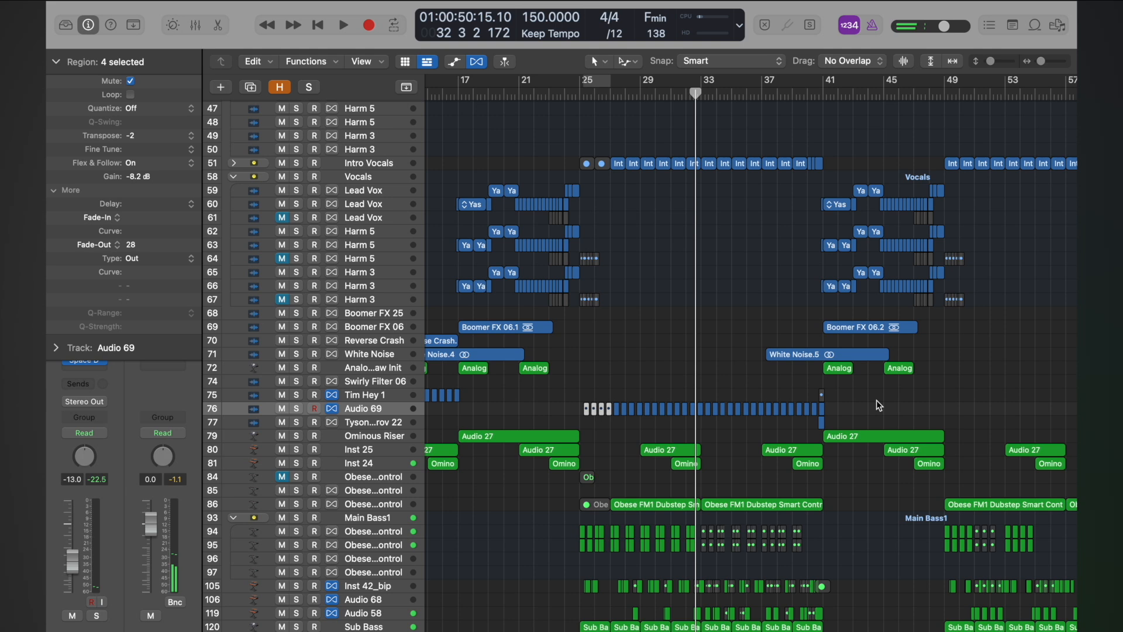
left_click_drag(849, 412, 946, 412)
key("ctrl+m")
scroll(946, 412, "up", 3)
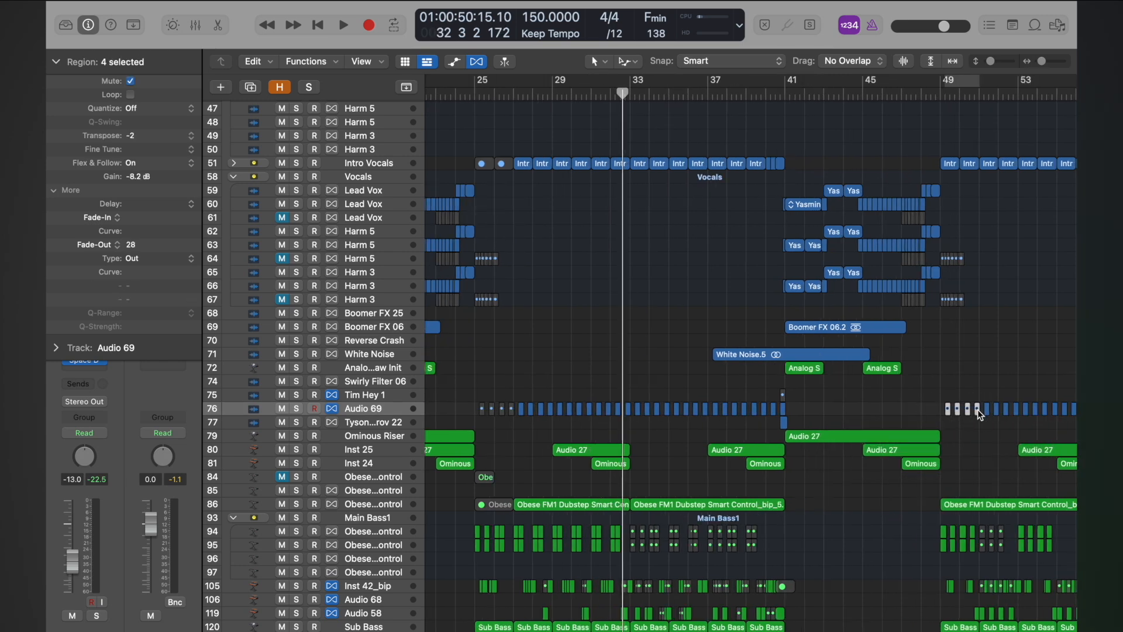
Step: Play the second drop with its hey chants from just before bar 49 into bar 66, and review the full arrangement
scroll(977, 409, "down", 1)
double_click(917, 95)
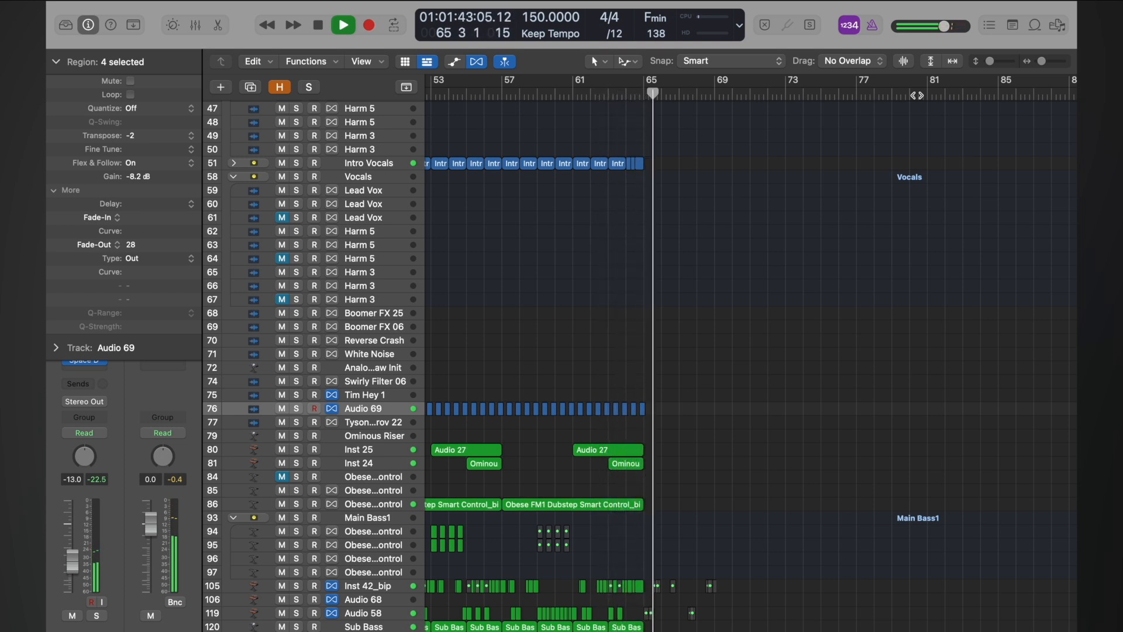
key("space")
scroll(990, 136, "down", 5)
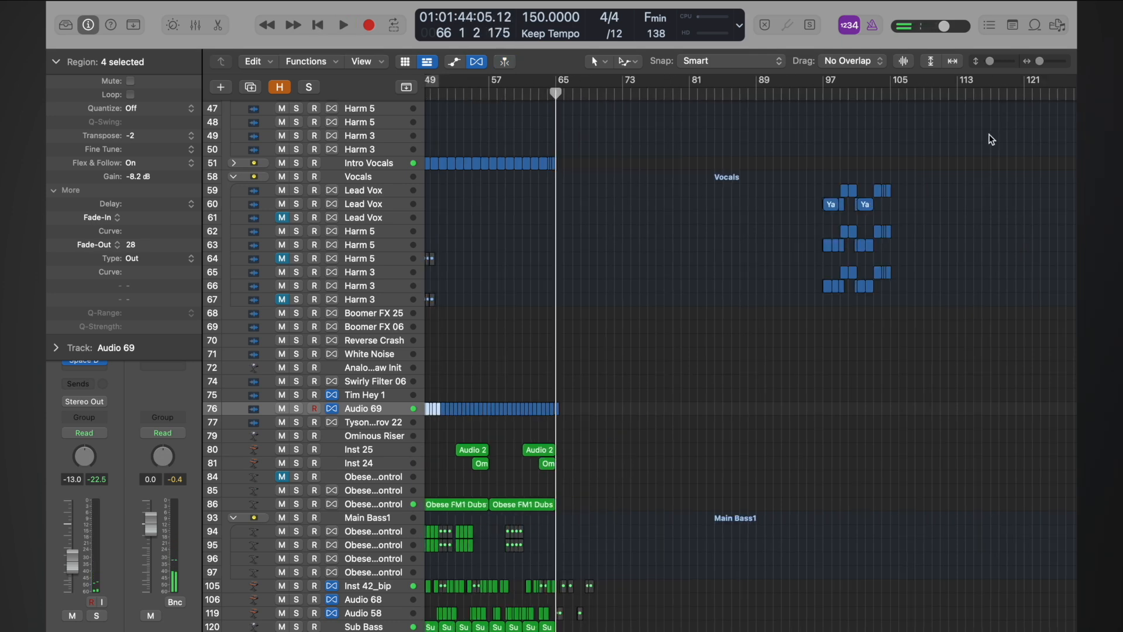
scroll(990, 136, "left", 5)
scroll(989, 135, "down", 2)
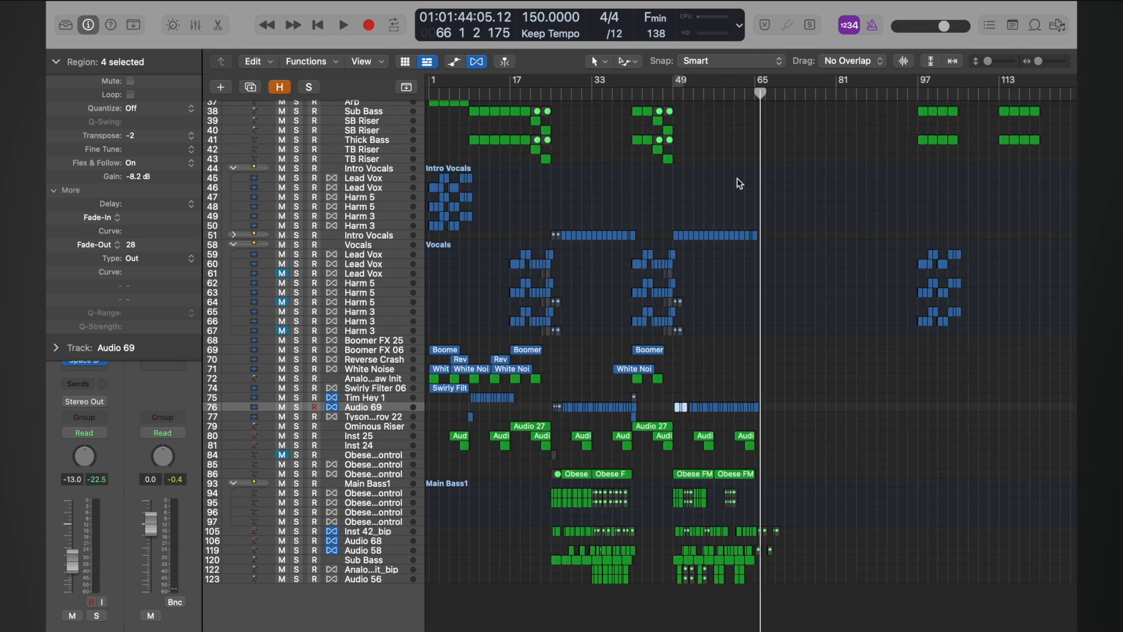
scroll(736, 177, "up", 10)
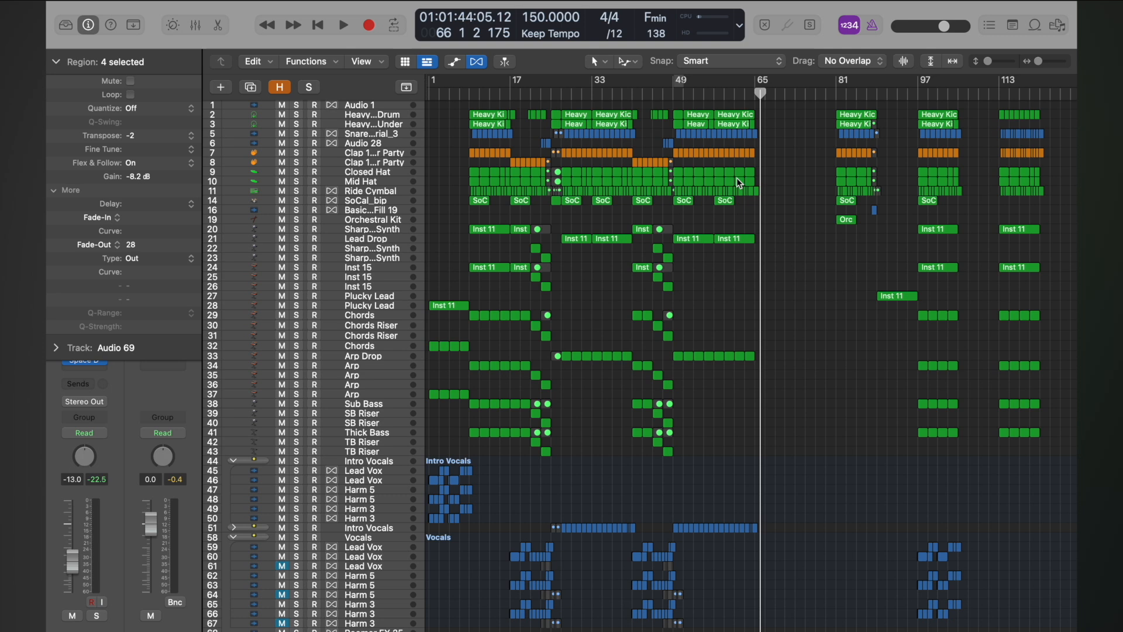